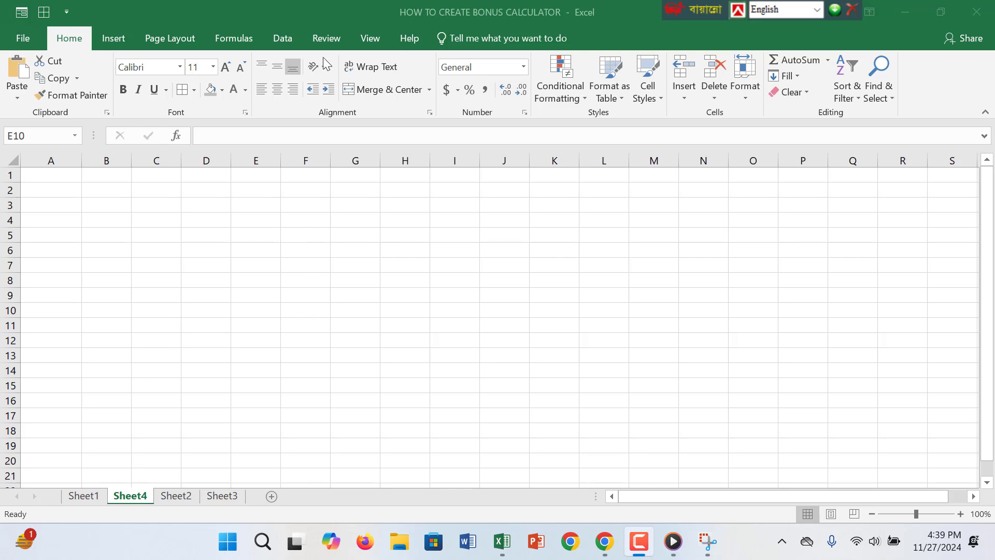
Step: Merge and center the cells G1:K2 on Sheet4
left_click(353, 172)
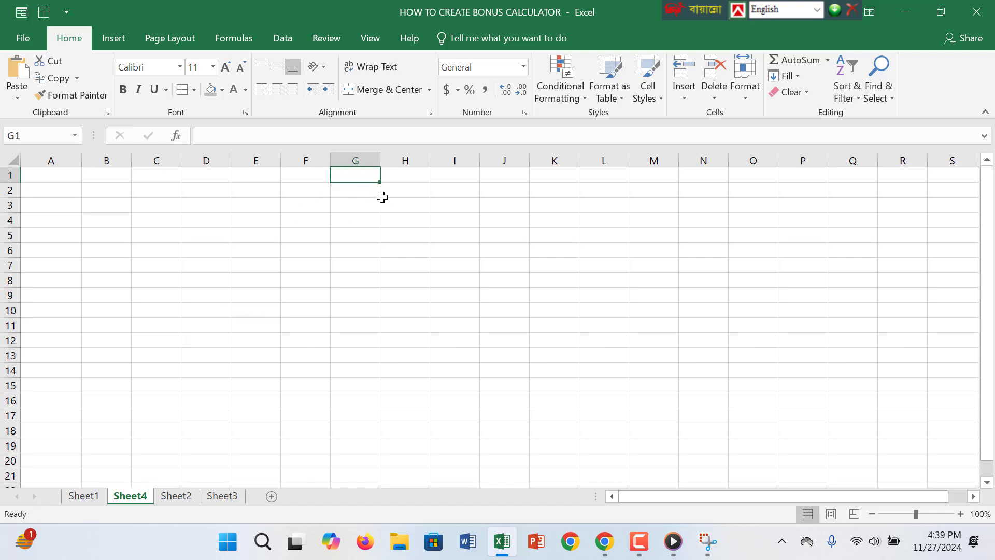
left_click_drag(382, 197, 544, 187)
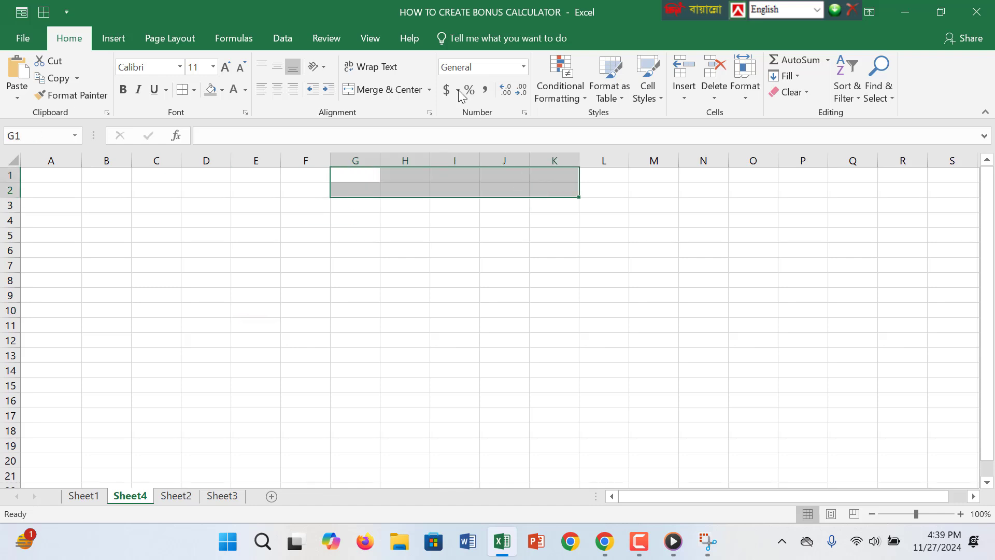
left_click(380, 89)
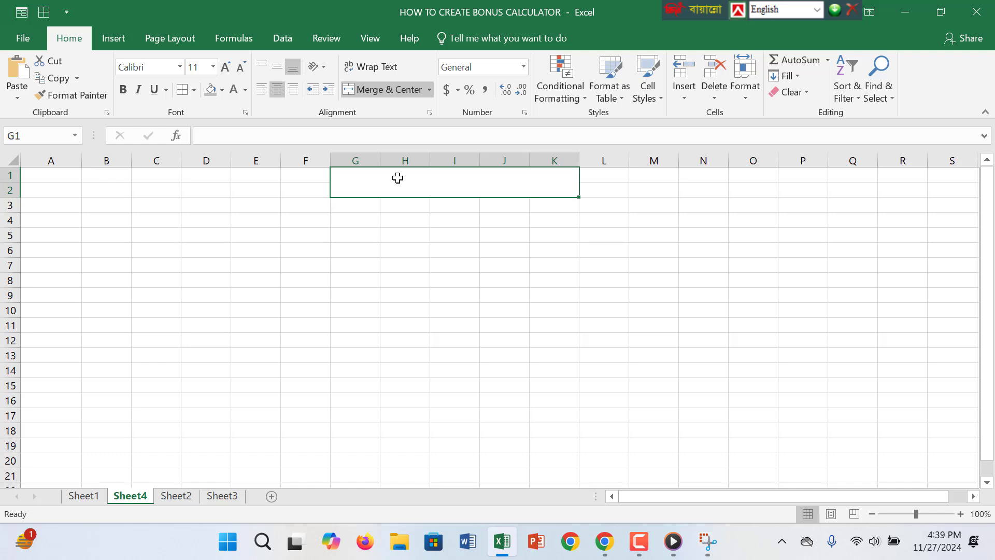
Step: Enter the title XYZ GARMENTS in the merged cell G1:K2
type("X")
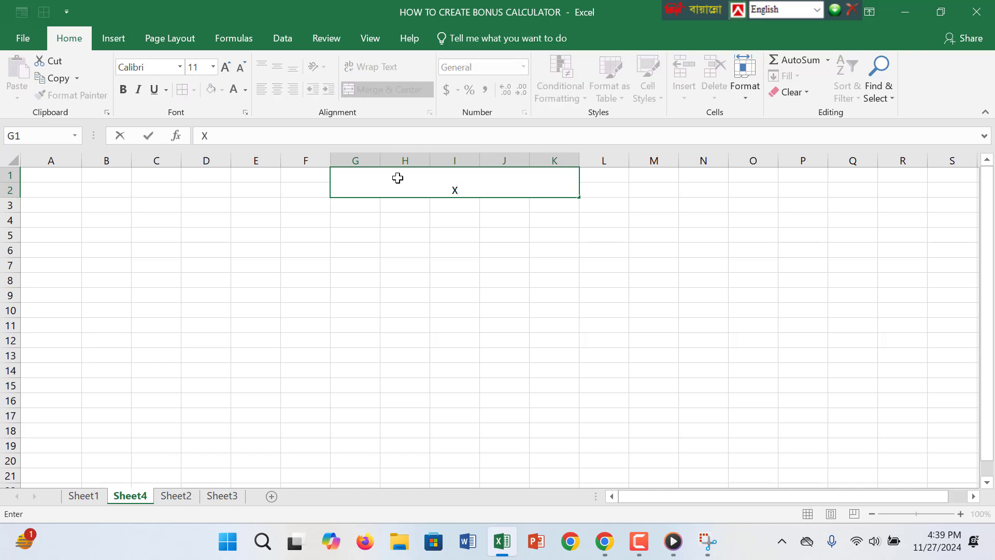
type("yZ Calculator")
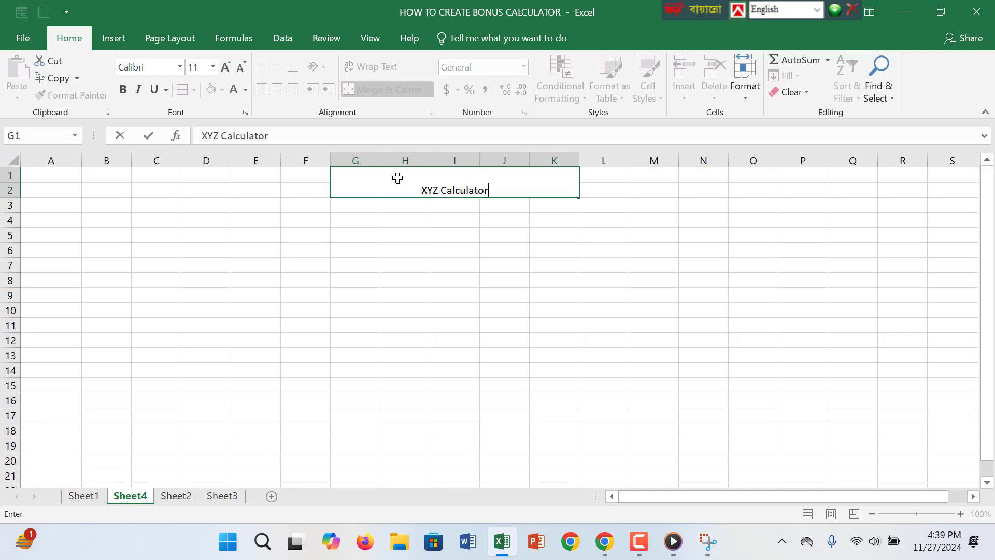
key("BackSpace")
key("BackSpace")
key("BackSpace")
key("BackSpace")
key("BackSpace")
key("BackSpace")
key("BackSpace")
key("BackSpace")
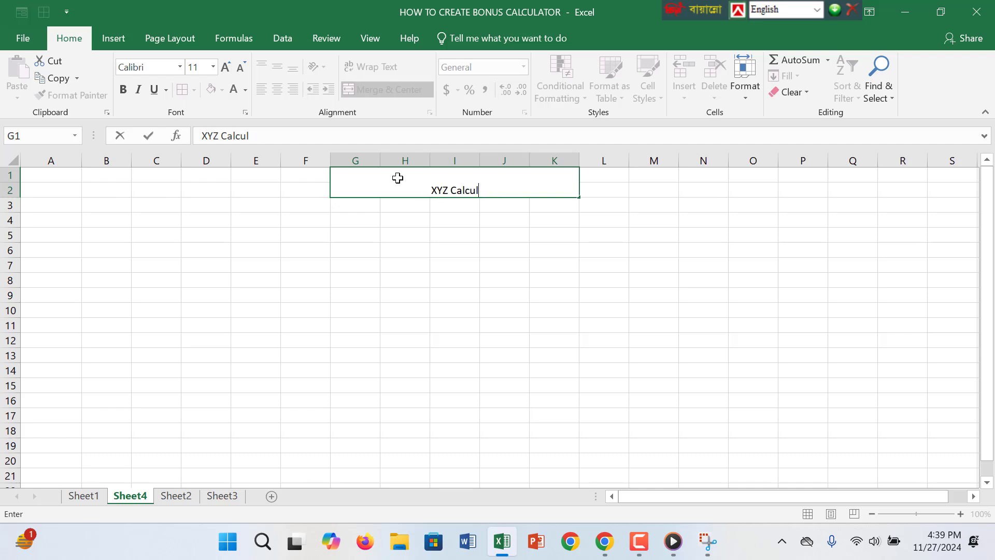
key("BackSpace")
key("BackSpace")
key("BackSpace")
type("Ga")
key("BackSpace")
type("ARMENR")
key("BackSpace")
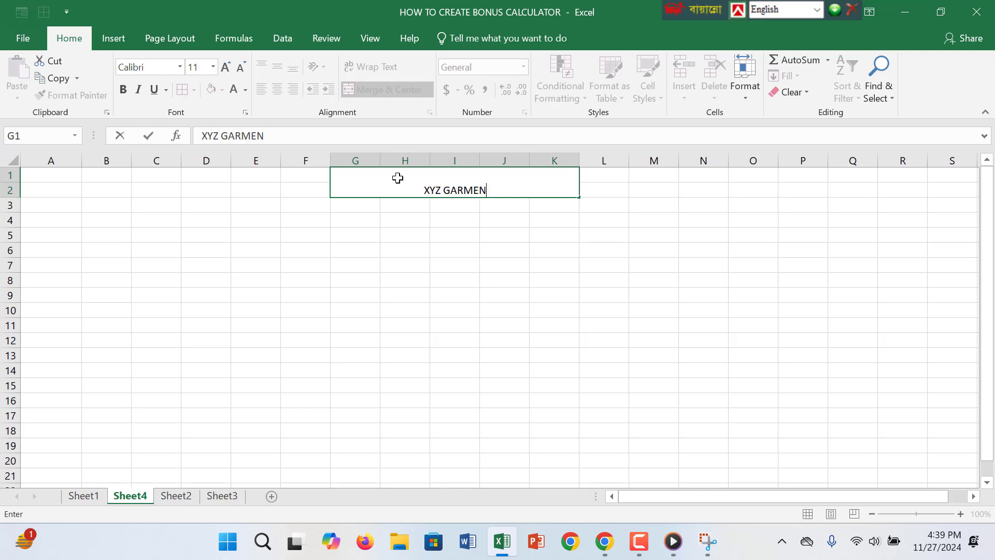
type("TS")
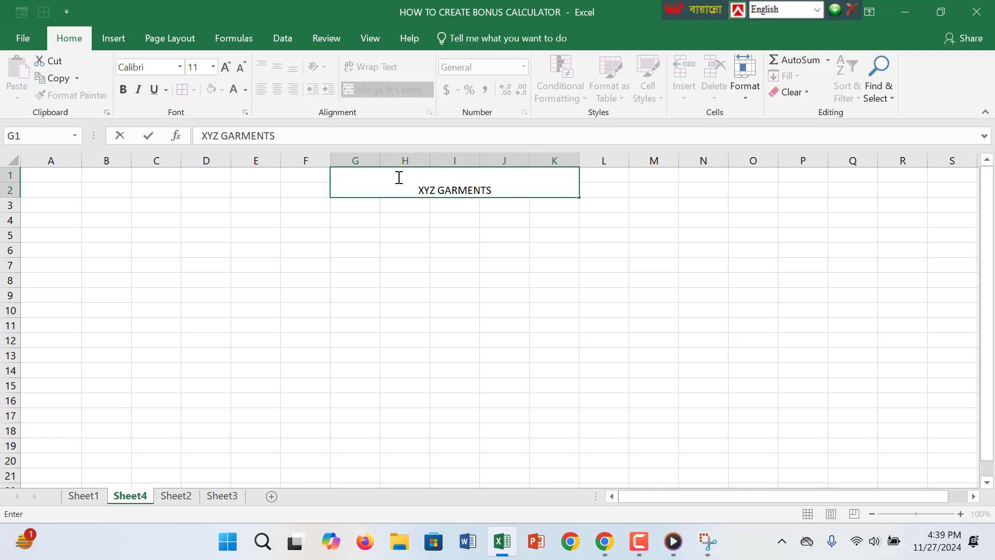
left_click(533, 335)
Step: Fill the XYZ GARMENTS title cell with grey and make its text bold
left_click(455, 189)
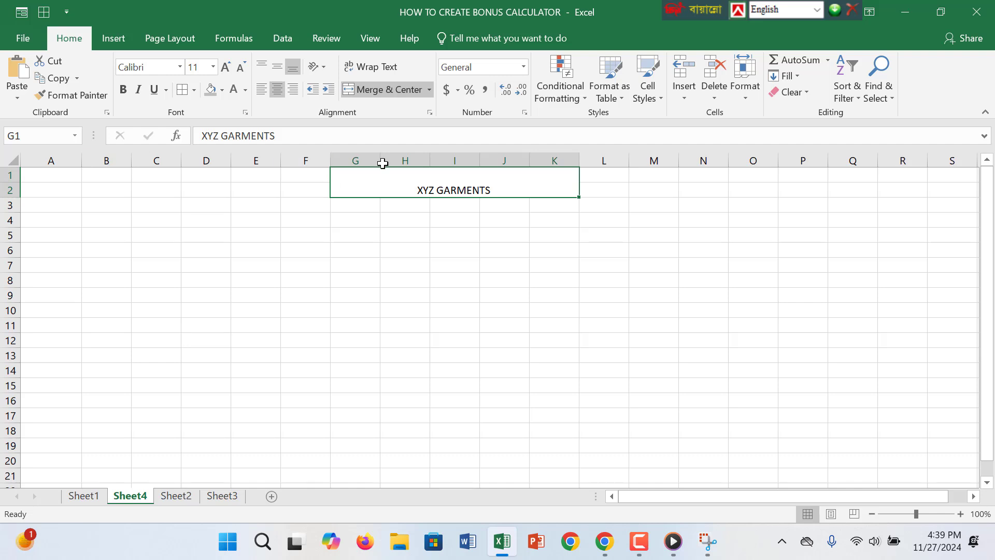
left_click(214, 88)
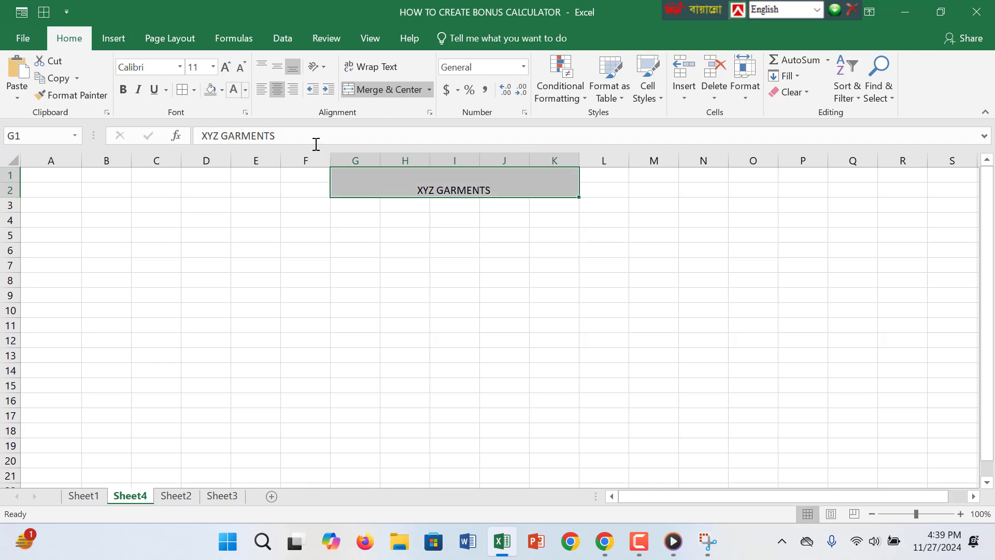
left_click(123, 89)
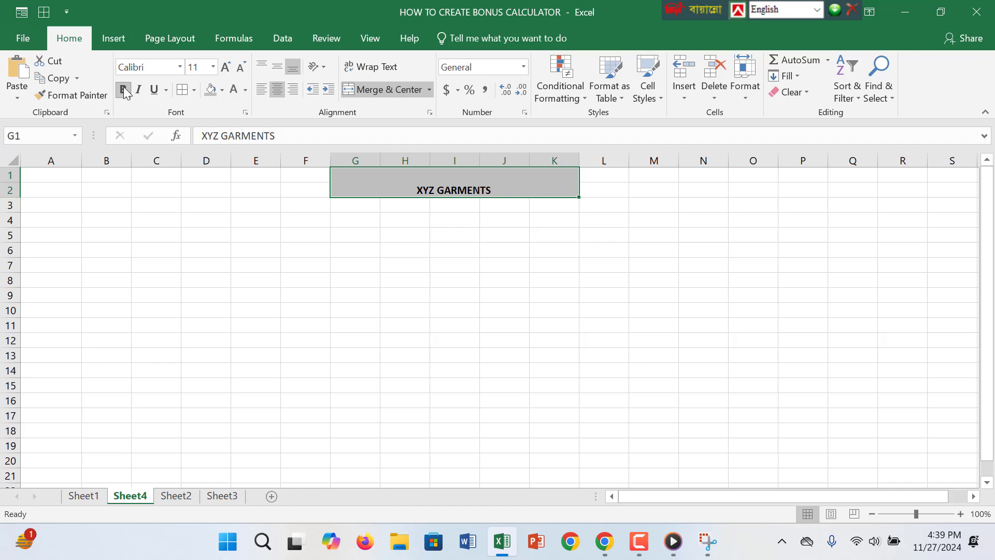
Step: Change the title's font to Algerian and enlarge the text by four size steps
left_click(180, 66)
left_click(176, 174)
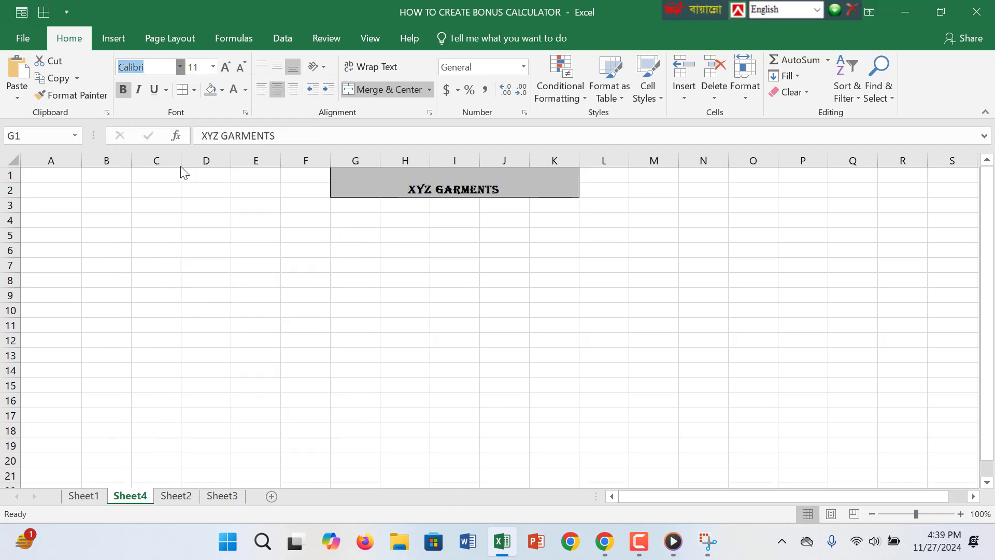
left_click(221, 70)
left_click(221, 70)
left_click(221, 70)
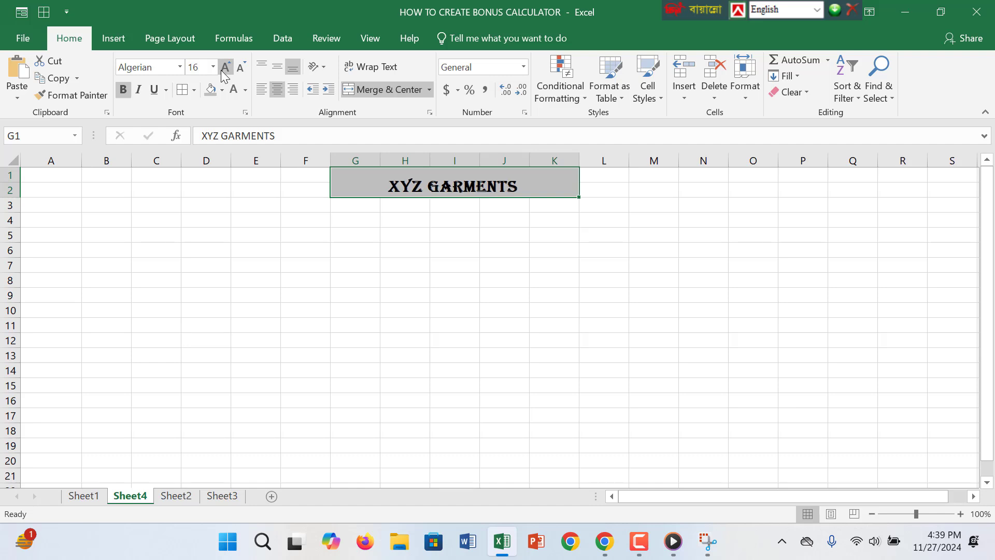
left_click(220, 70)
left_click(388, 295)
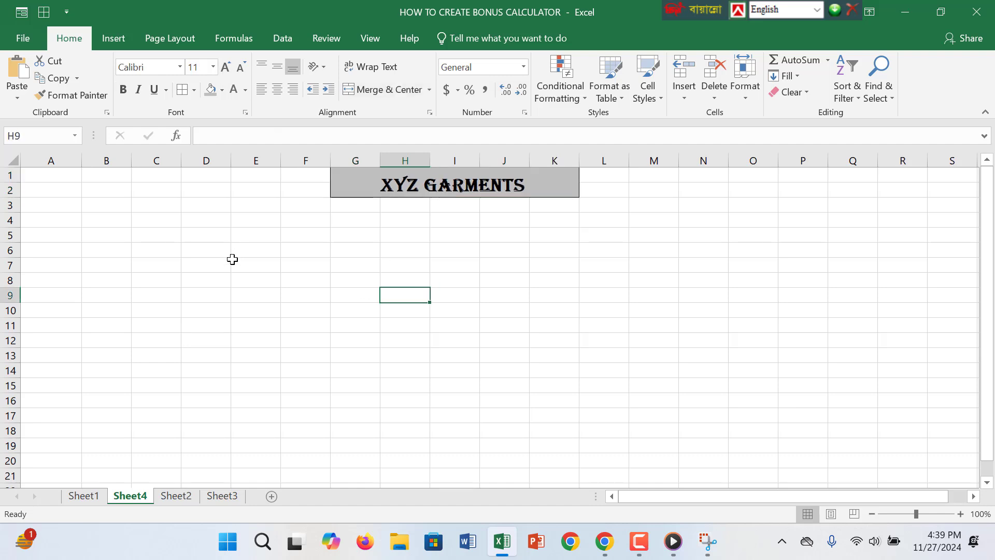
Step: Examine the months list on Sheet2 and the operator income and costing table on Sheet3, returning to cell C4 on Sheet4
left_click(232, 259)
left_click(168, 246)
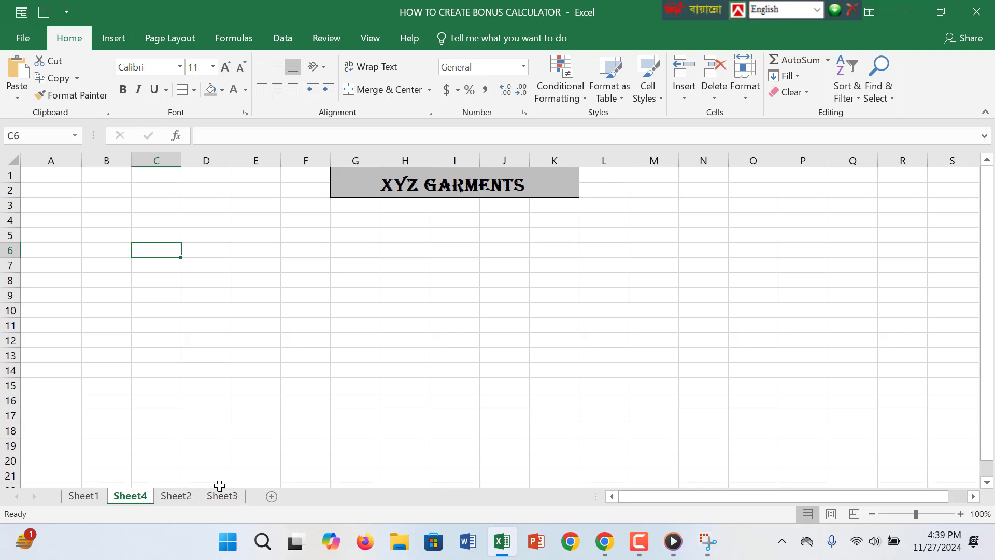
left_click(191, 495)
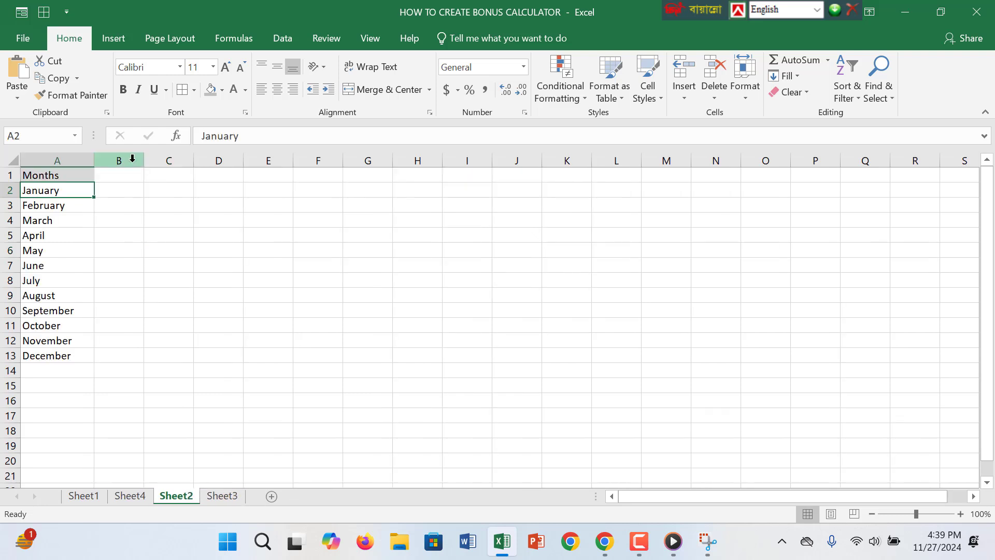
left_click(135, 495)
left_click(167, 206)
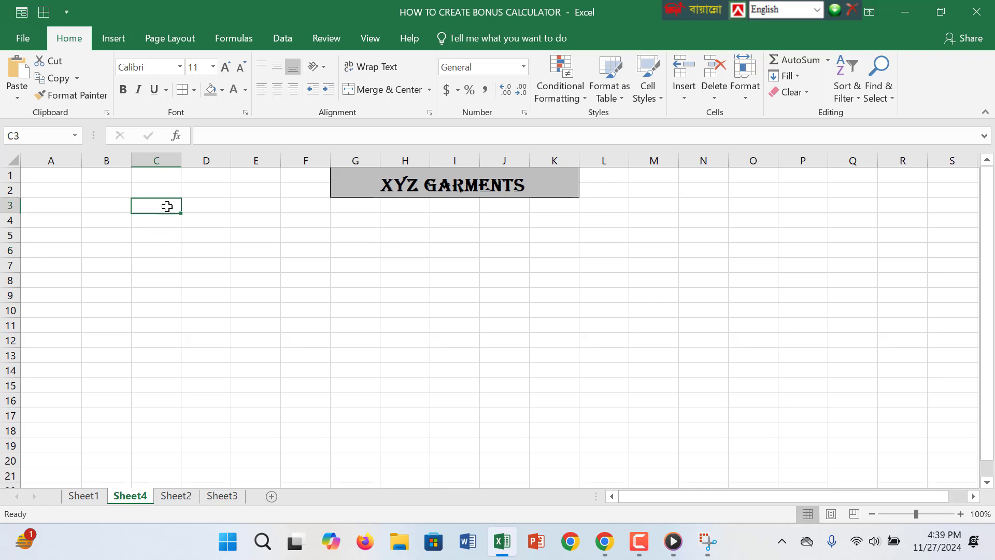
left_click(156, 190)
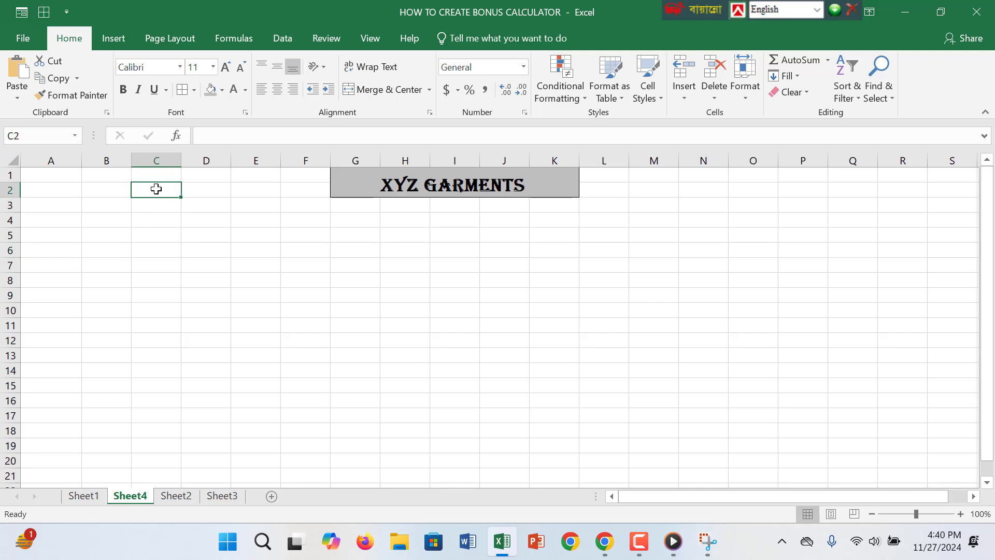
left_click(155, 278)
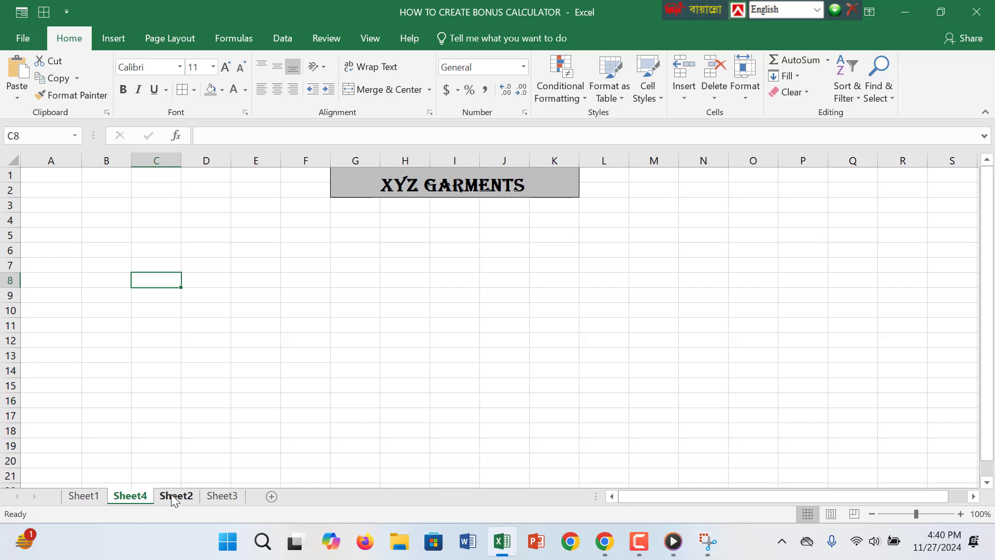
left_click(232, 499)
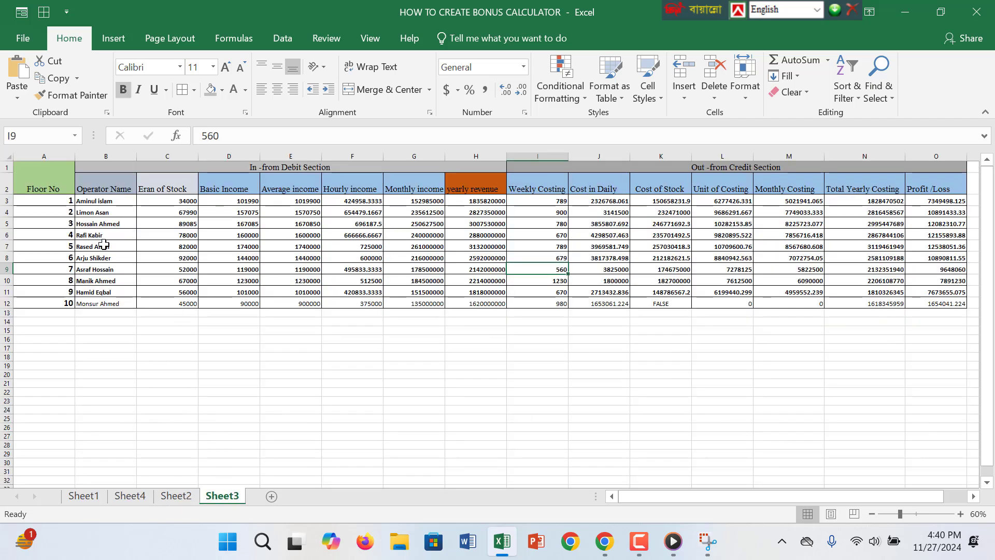
left_click(171, 498)
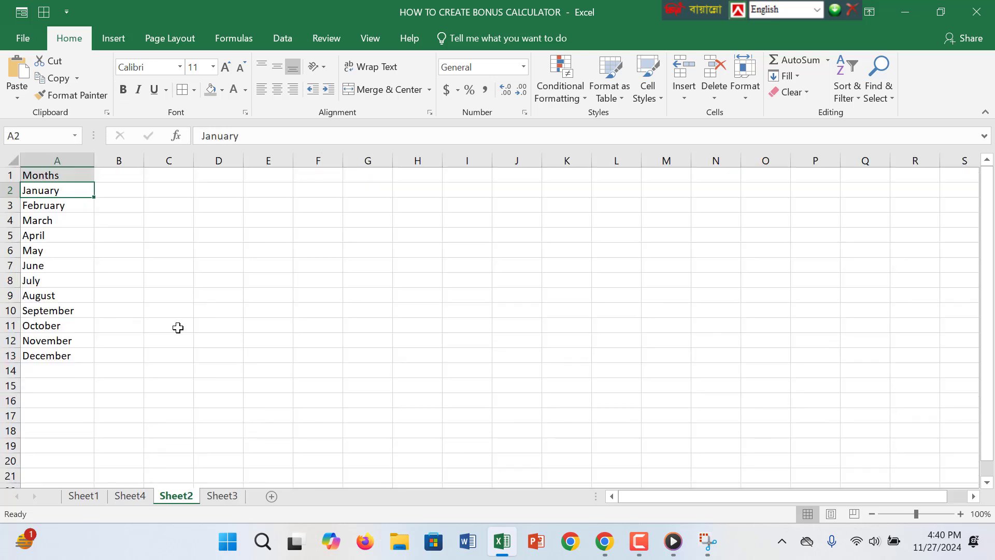
left_click(131, 496)
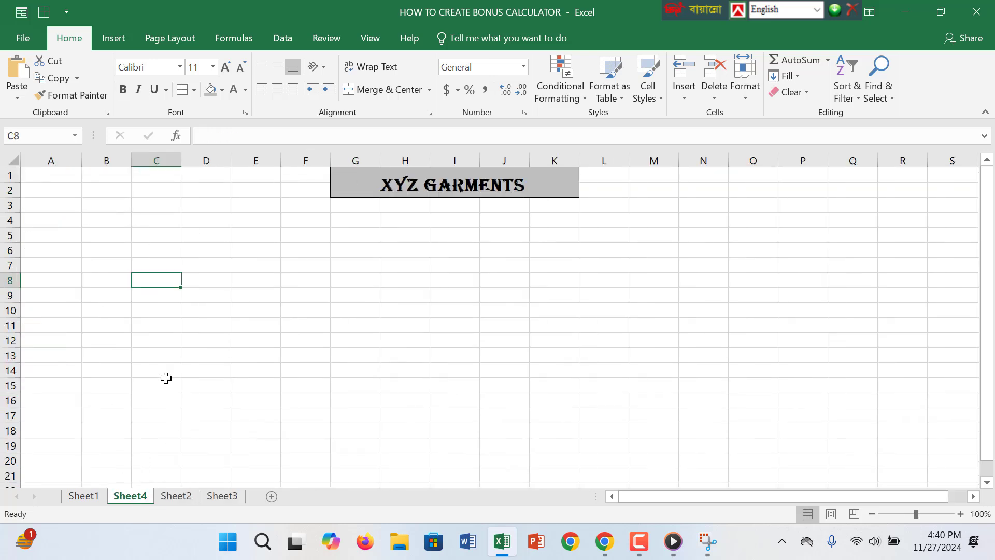
left_click(140, 222)
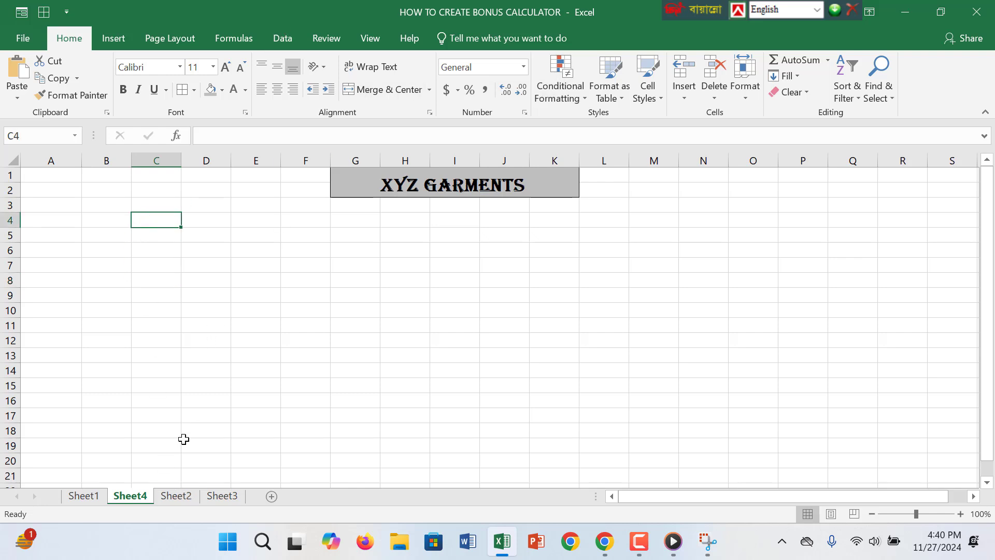
Step: Define the workbook-scoped name Months for the January to December cells A2:A13 on Sheet2
left_click(176, 496)
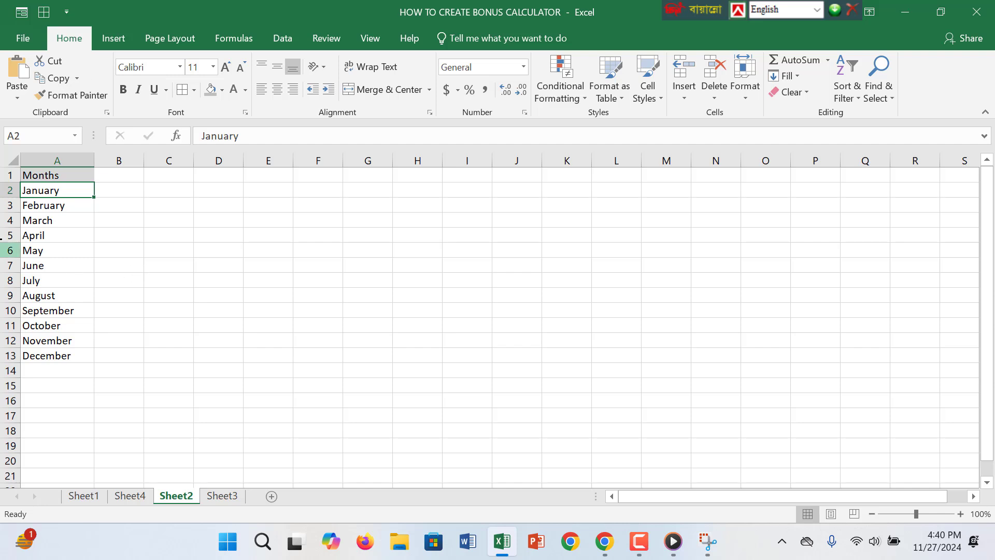
left_click_drag(62, 191, 57, 356)
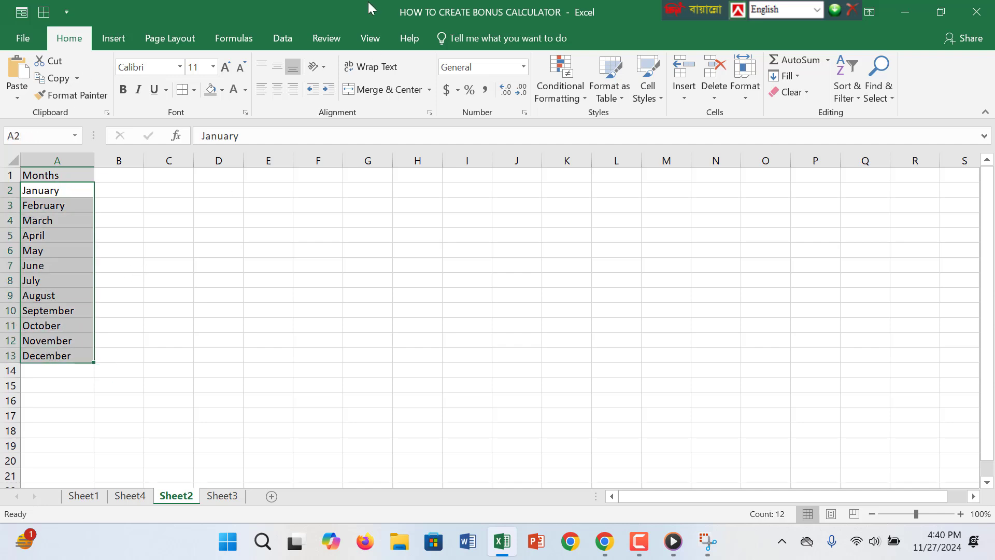
left_click(236, 42)
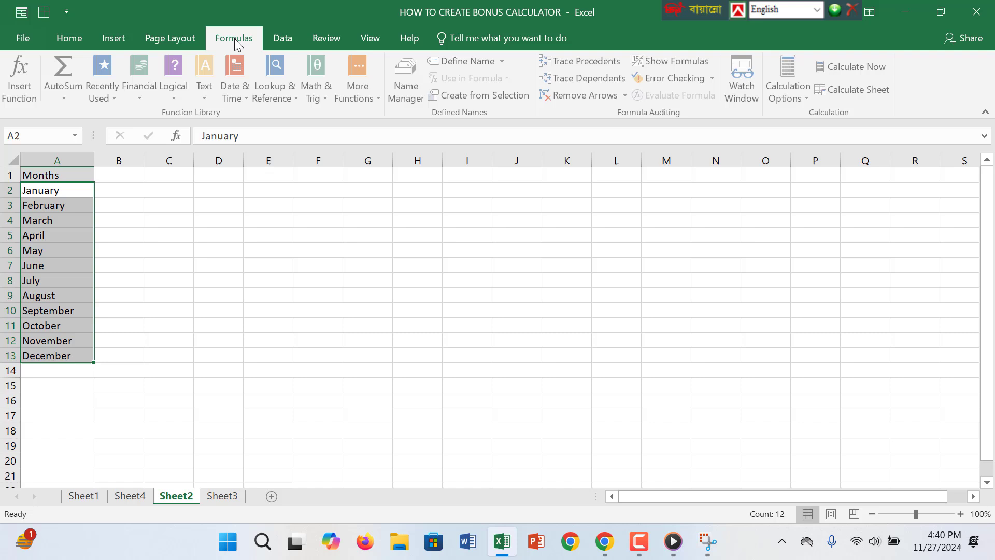
left_click(491, 62)
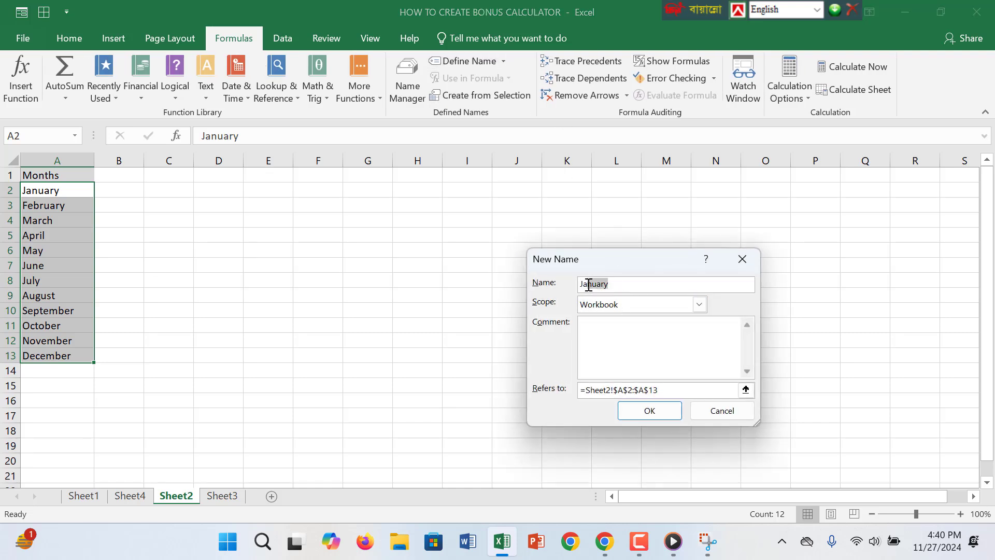
key("BackSpace")
left_click(676, 410)
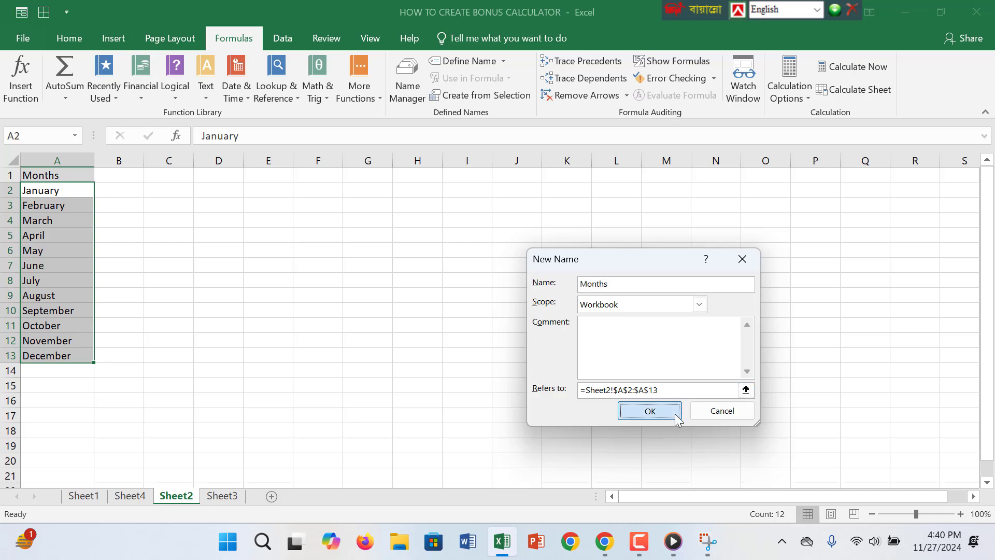
Step: Add a list data validation dropdown to cell C4 on Sheet4, using the Sheet2 range A2:A13 as its source (=Months)
left_click(132, 494)
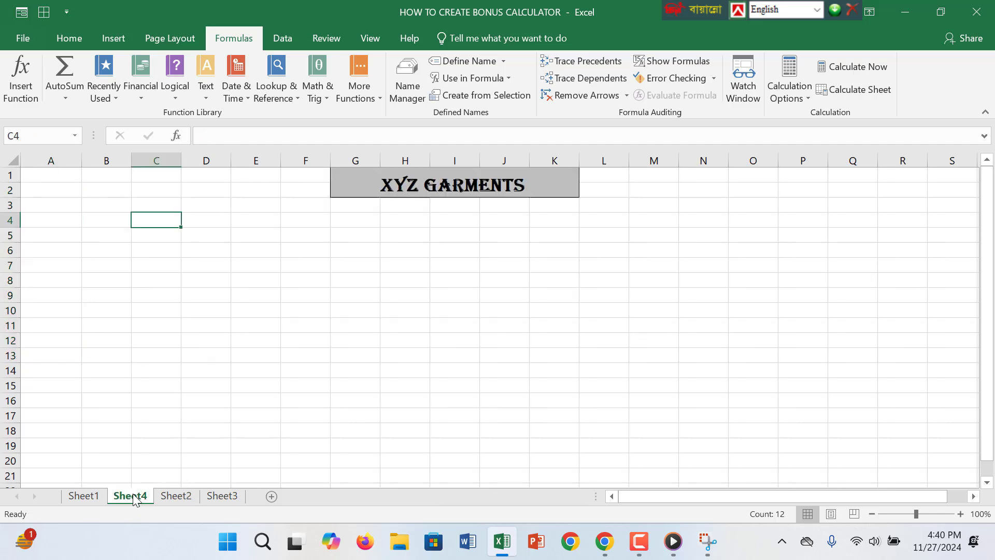
left_click(79, 40)
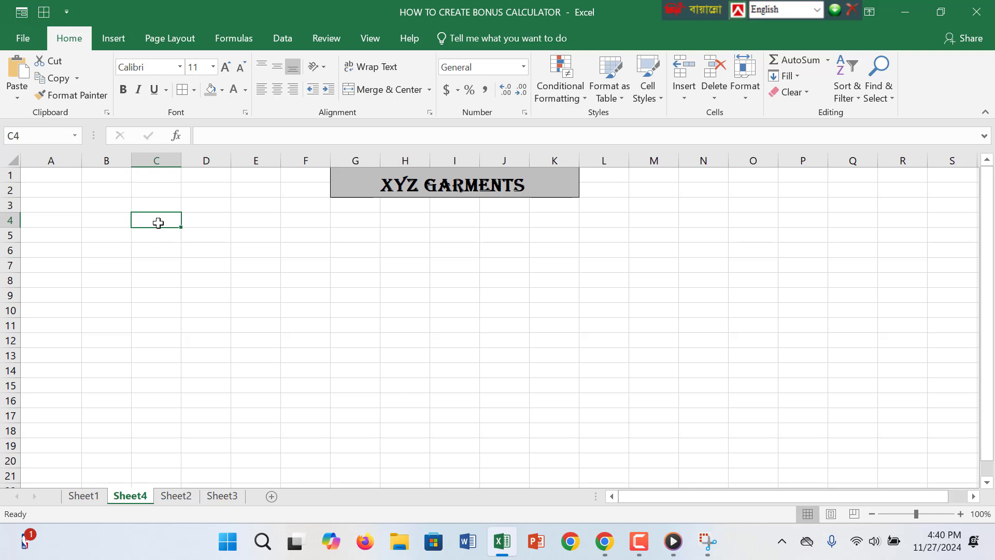
left_click(284, 36)
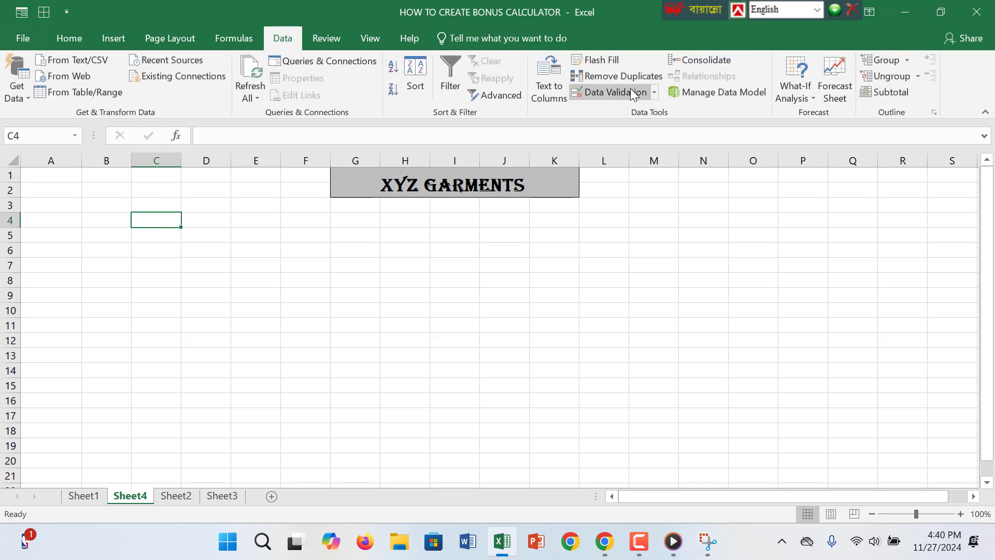
left_click(621, 92)
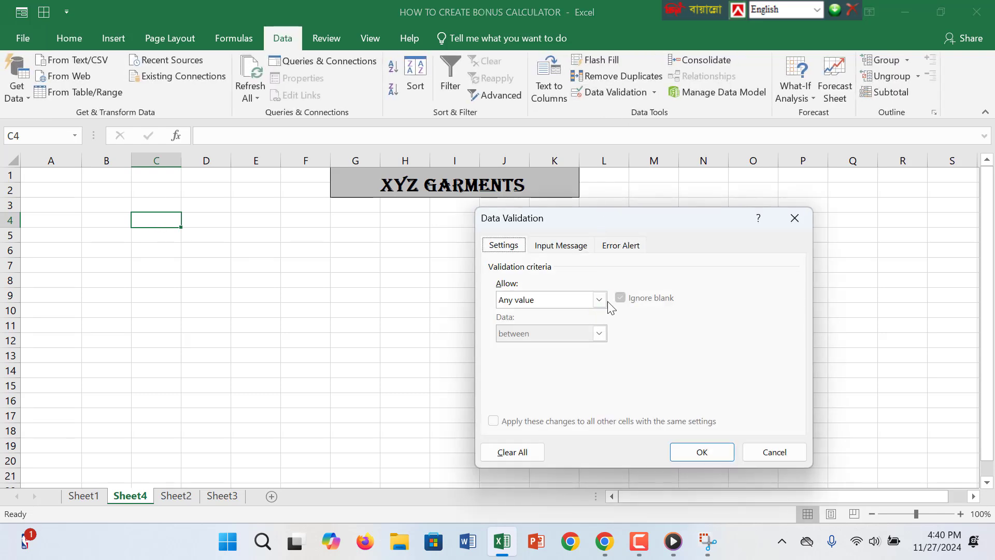
left_click(599, 300)
left_click(576, 348)
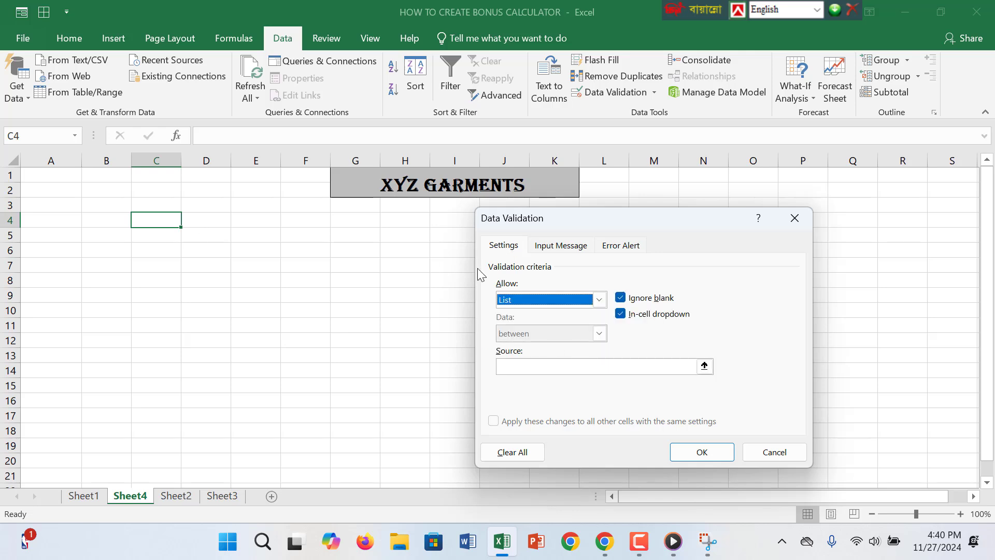
left_click(510, 366)
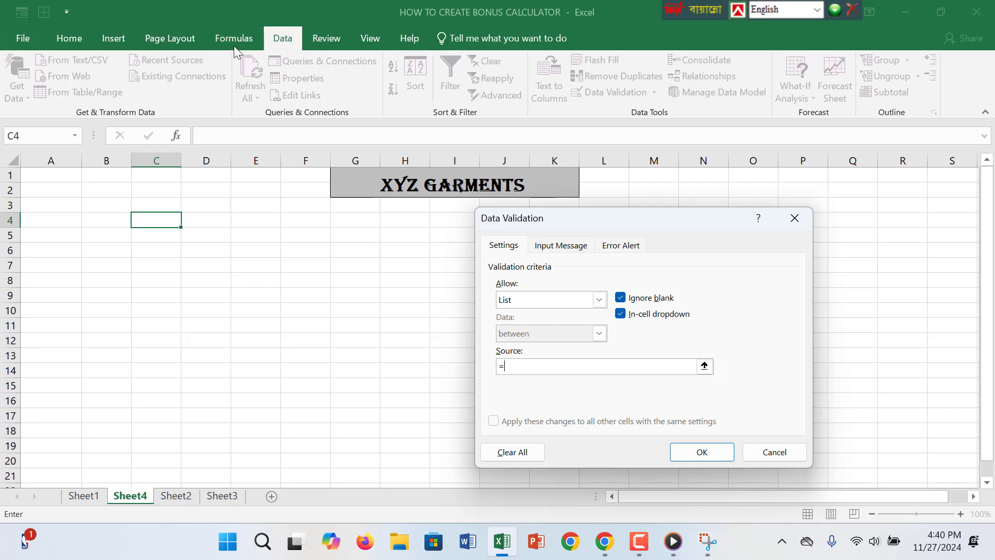
left_click(176, 496)
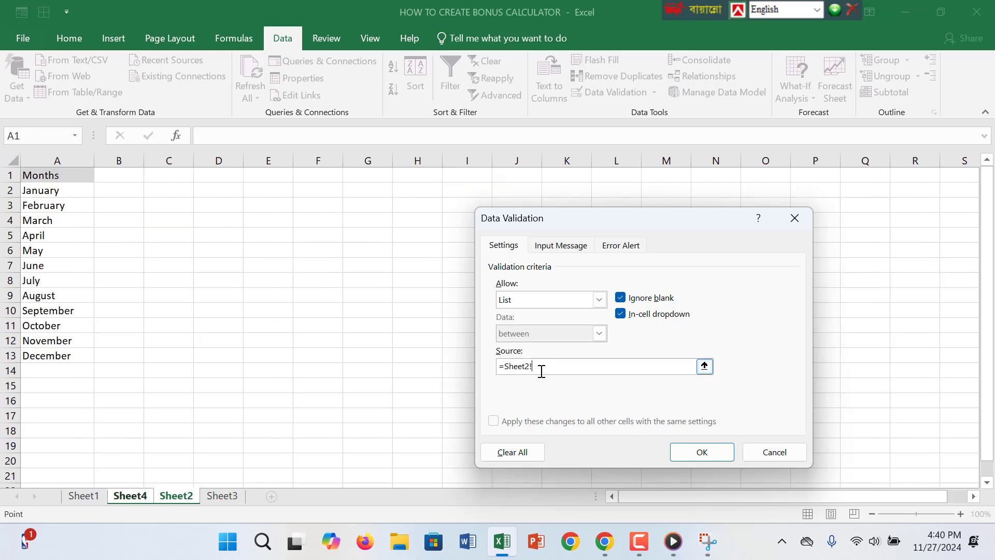
left_click_drag(44, 191, 54, 357)
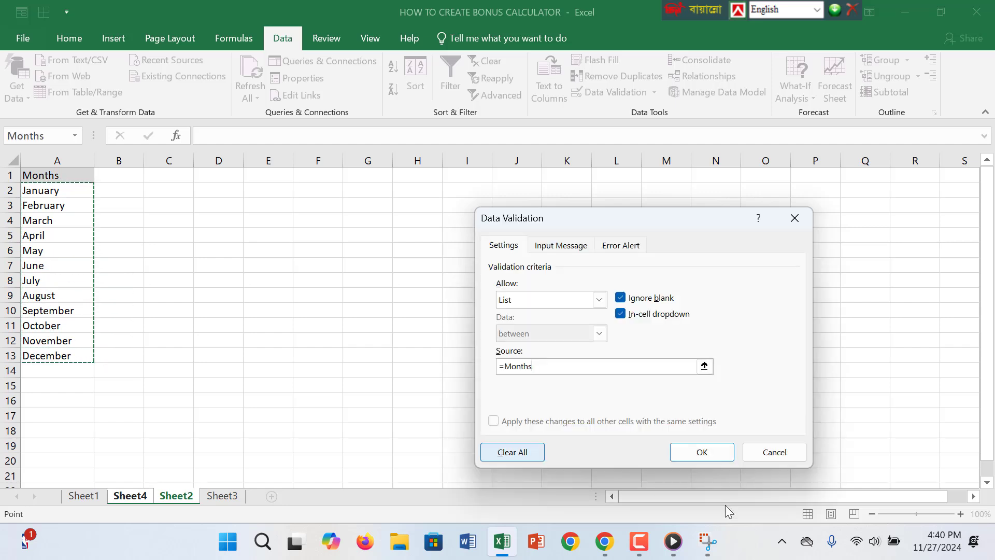
left_click(705, 453)
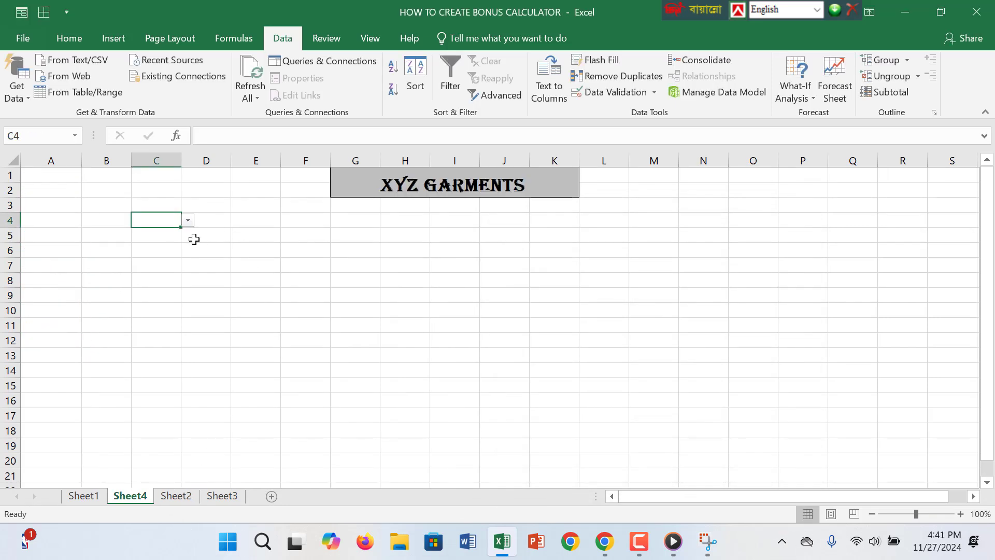
Step: Choose January from the month dropdown in cell C4
left_click(187, 220)
left_click(165, 234)
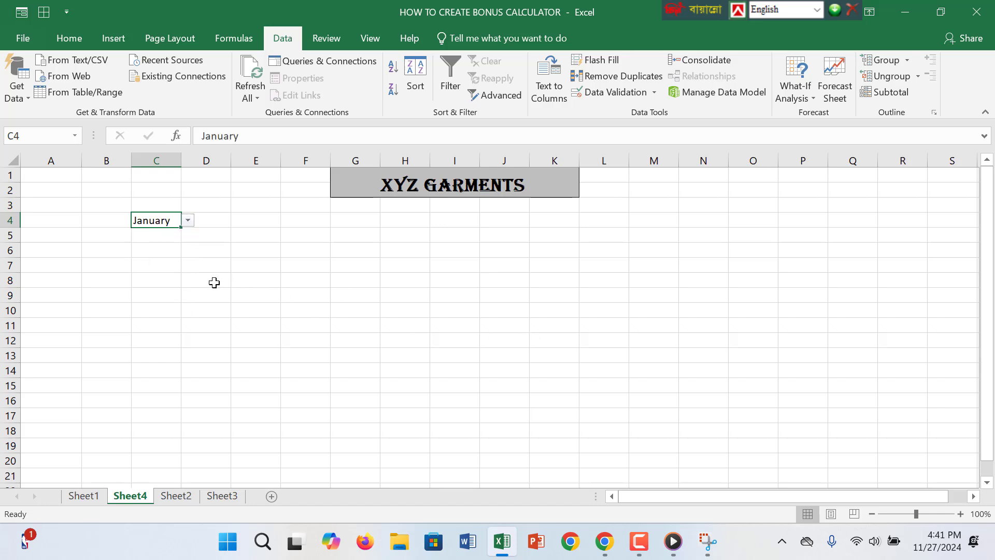
left_click(218, 298)
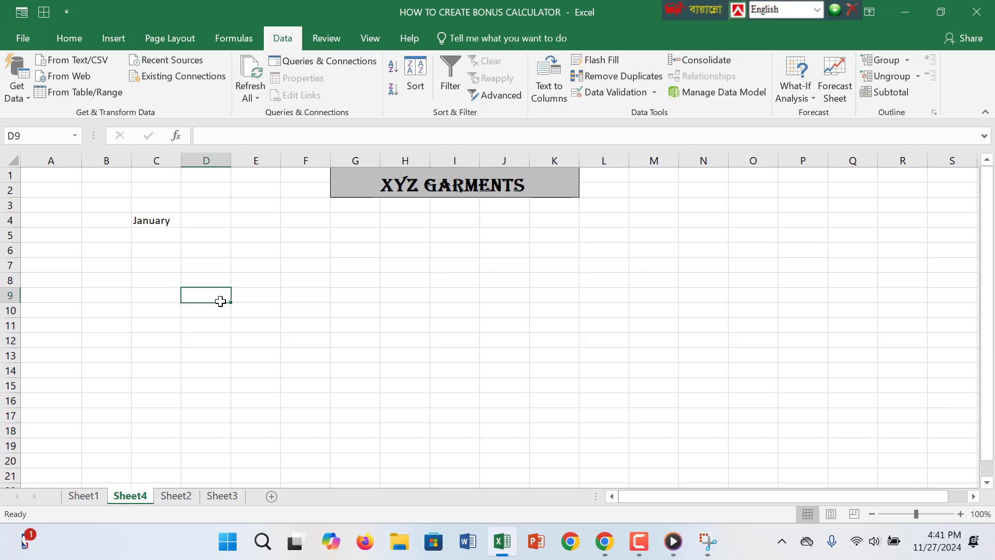
Step: Widen column C slightly and enter the heading Months in cell C3
left_click_drag(181, 154, 193, 154)
left_click(175, 204)
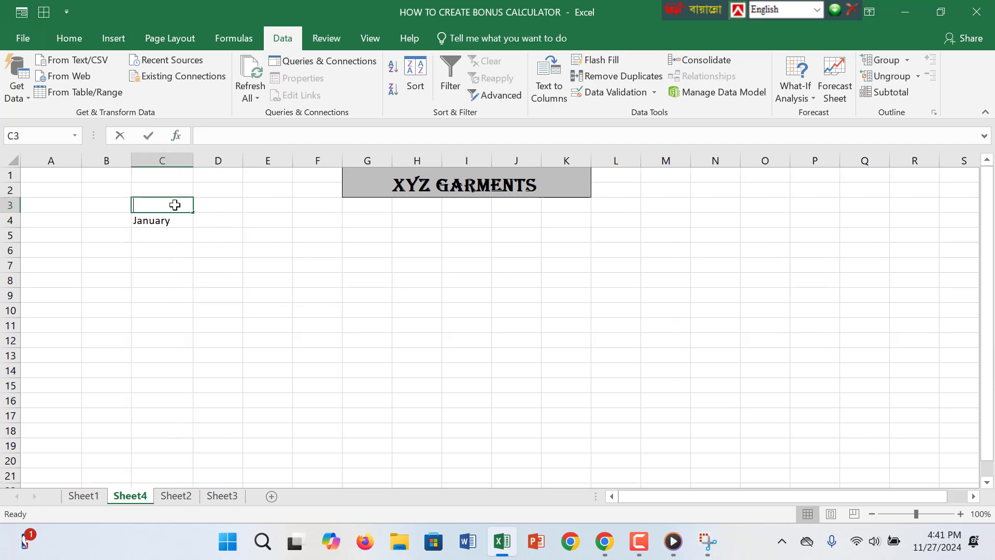
type("Months")
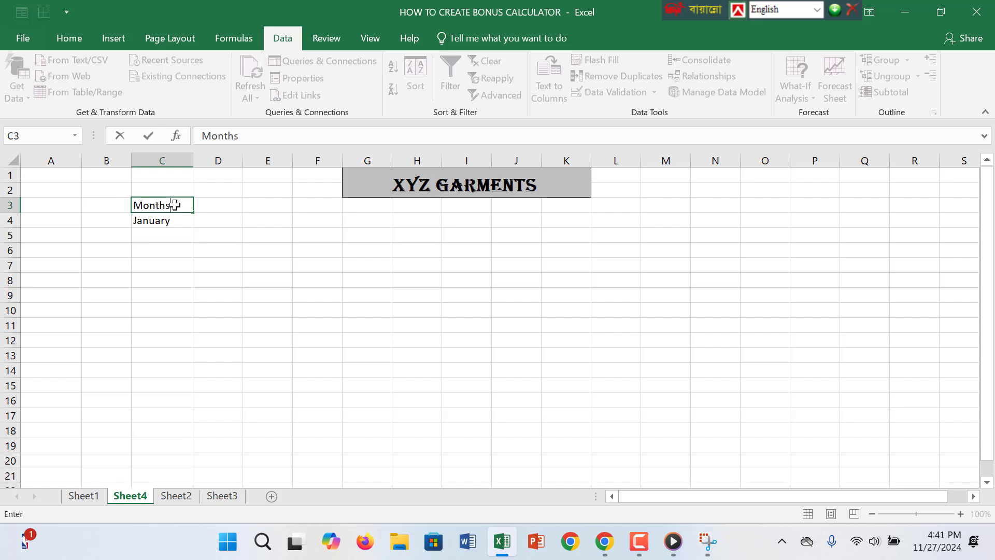
left_click(234, 342)
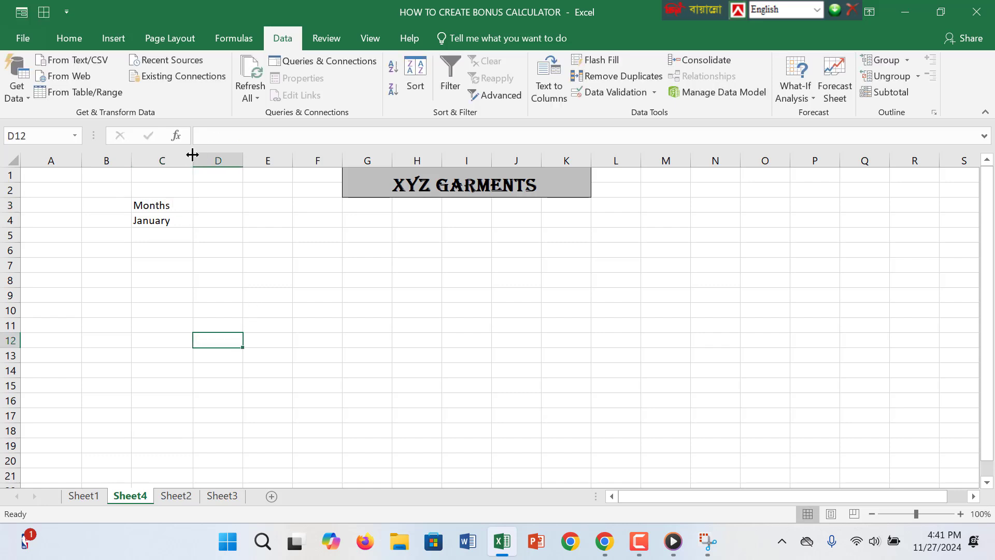
Step: Format the Months heading in C3 with a grey fill, bold text and font size 12
left_click(86, 38)
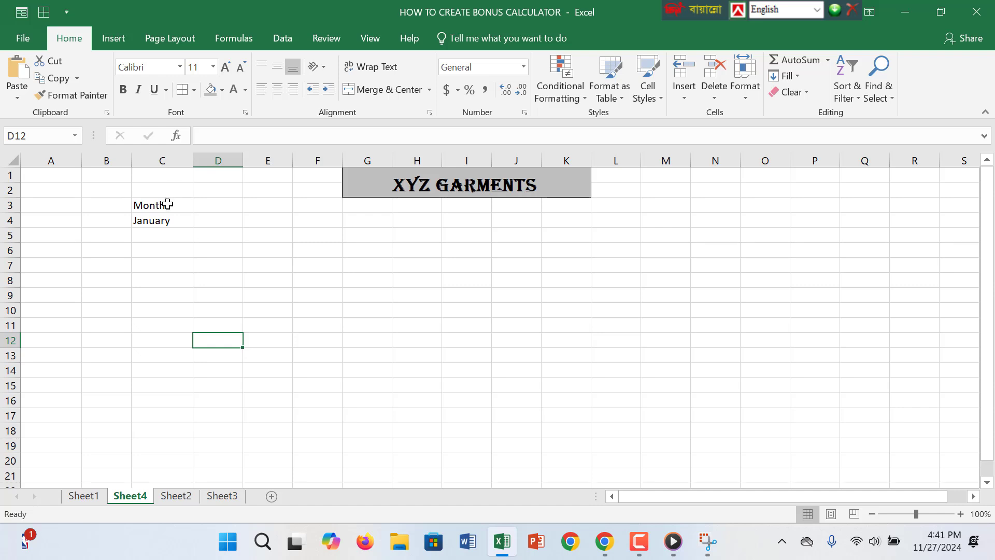
left_click(164, 203)
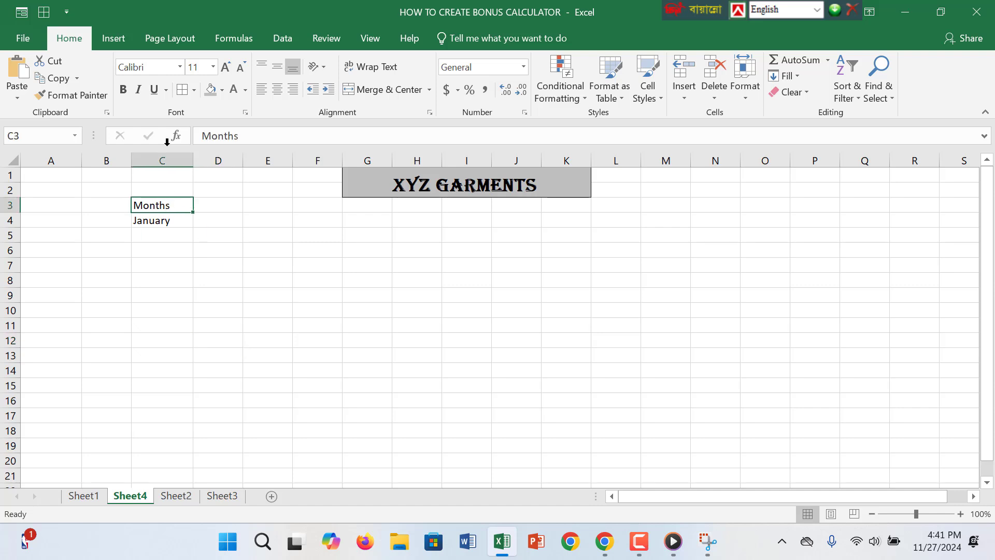
left_click(212, 89)
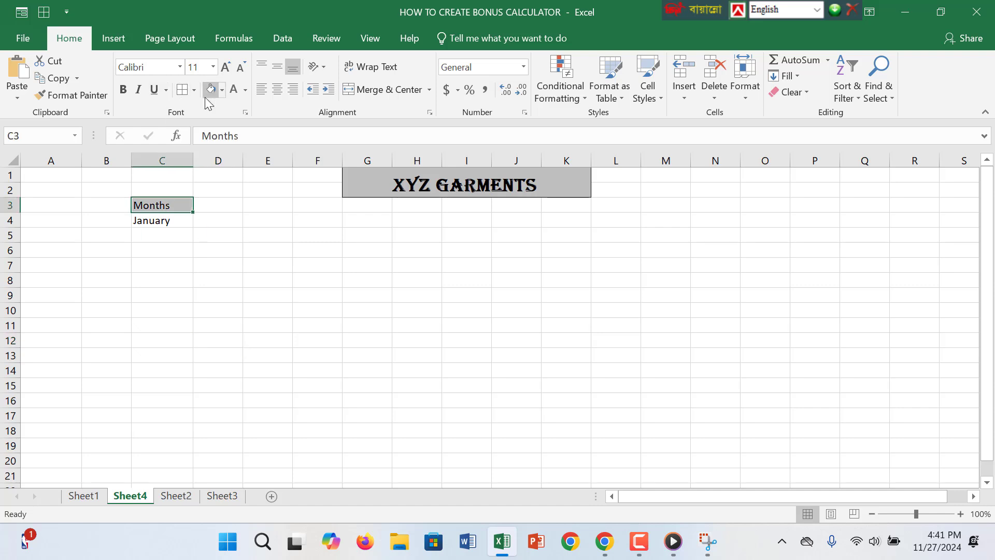
left_click(124, 90)
left_click(225, 67)
left_click(225, 67)
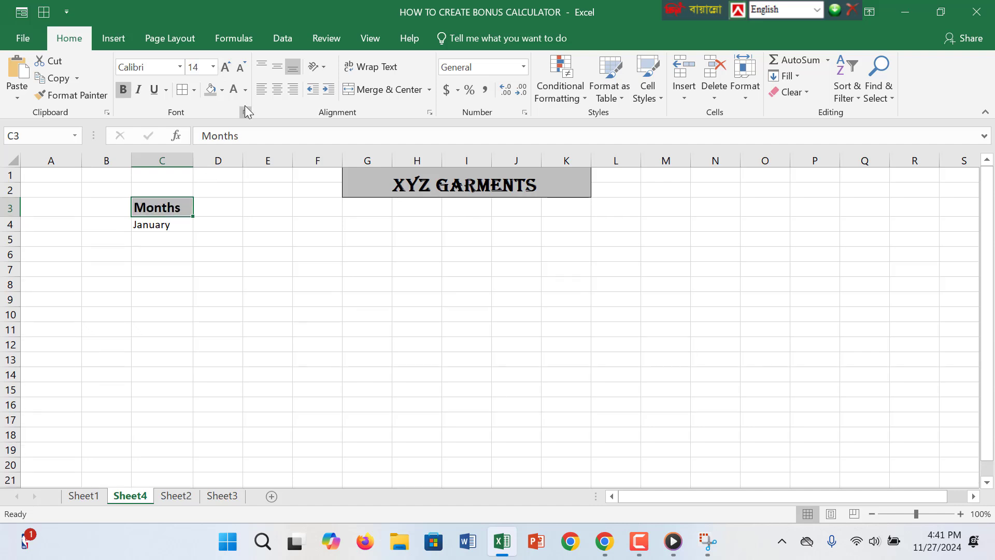
left_click(242, 67)
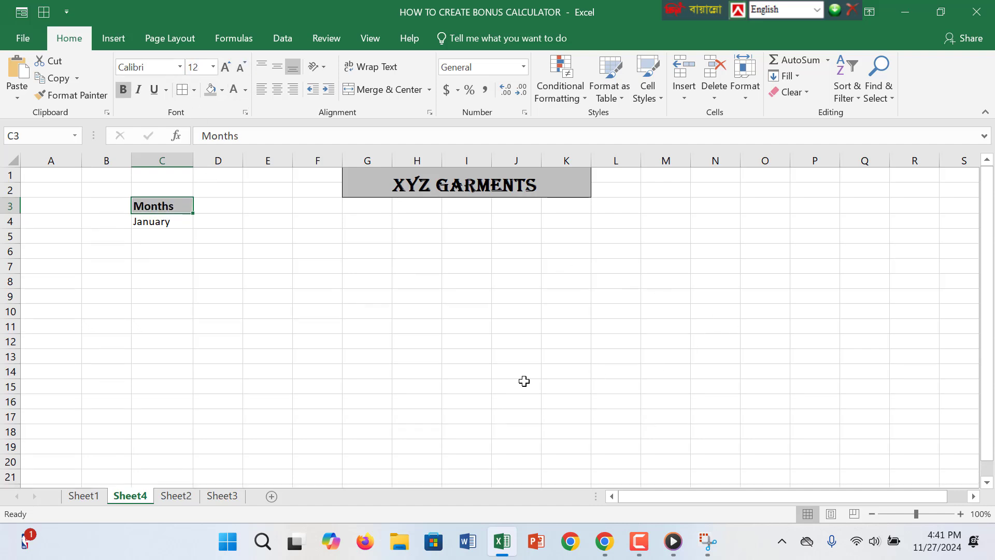
left_click(640, 542)
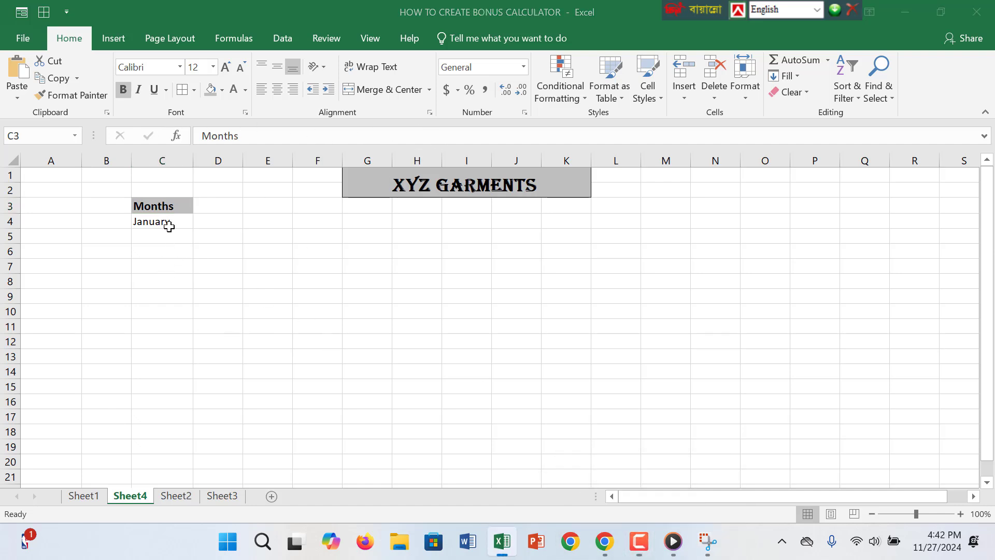
Step: Enter the table headings Date, Employe Name and Basic Salary in cells E5, F5 and G5
left_click(228, 284)
left_click(285, 238)
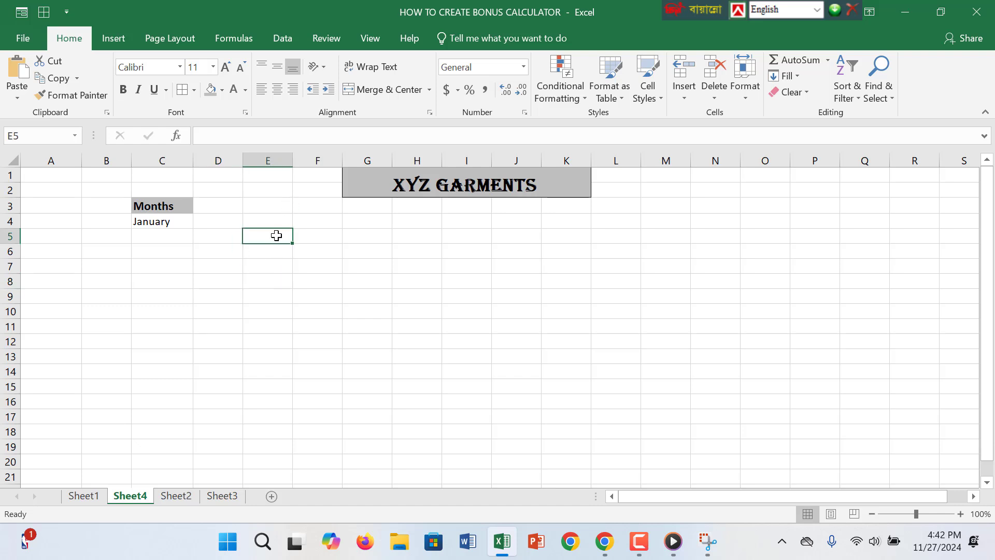
type("Date")
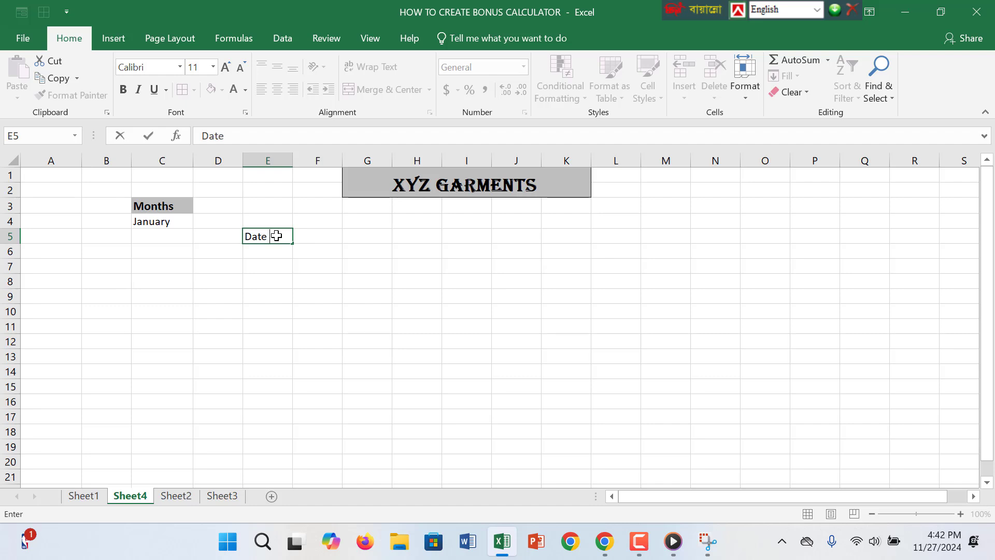
key("Tab")
type("Em")
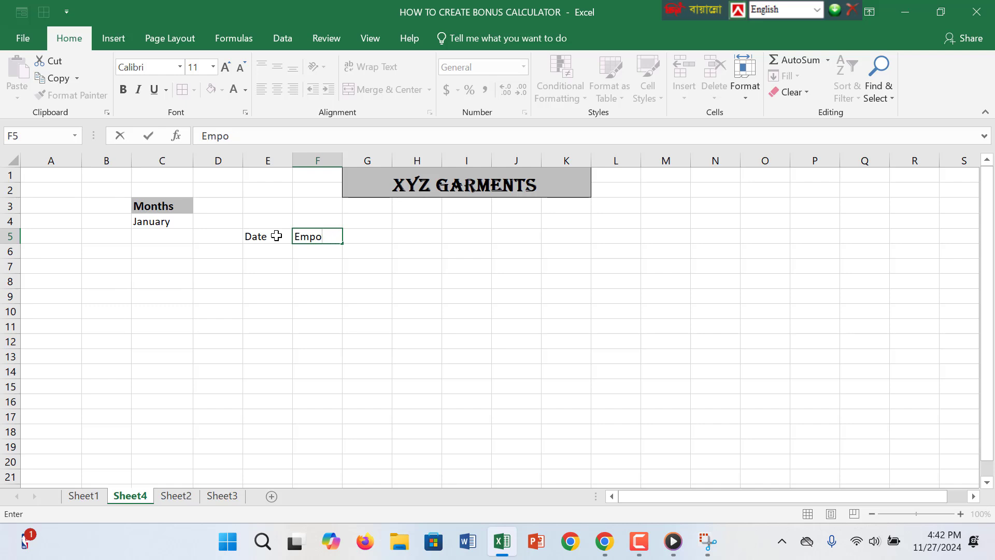
type("ploye Name")
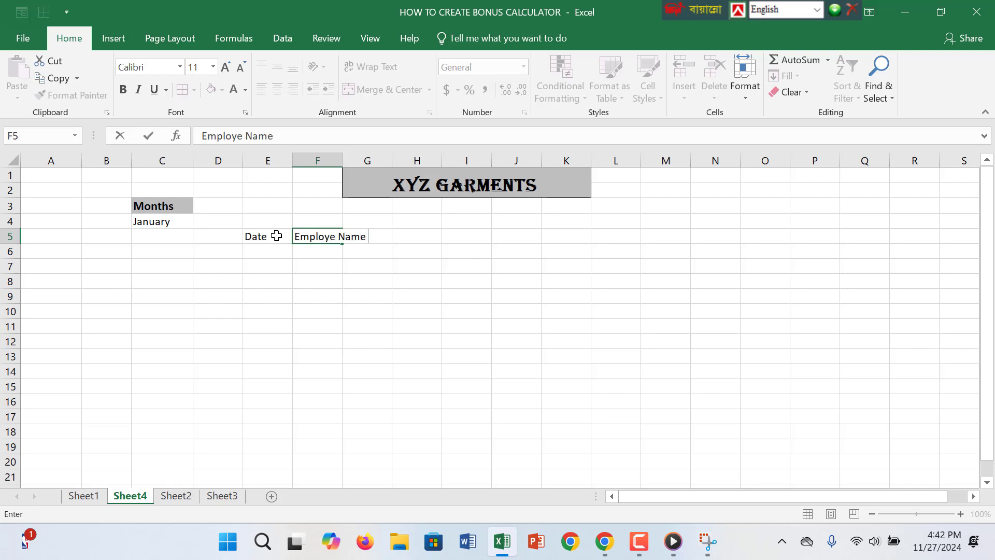
key("Tab")
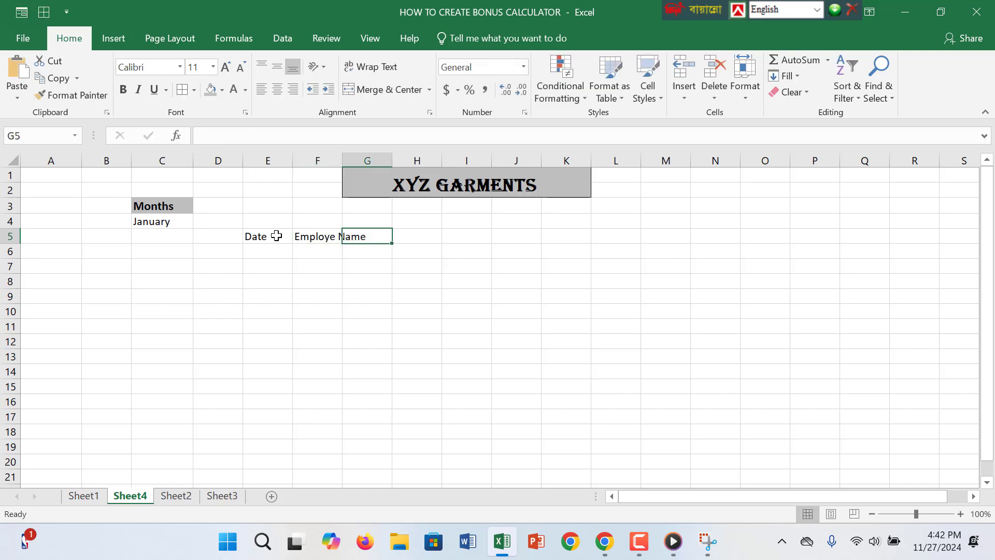
type("BA")
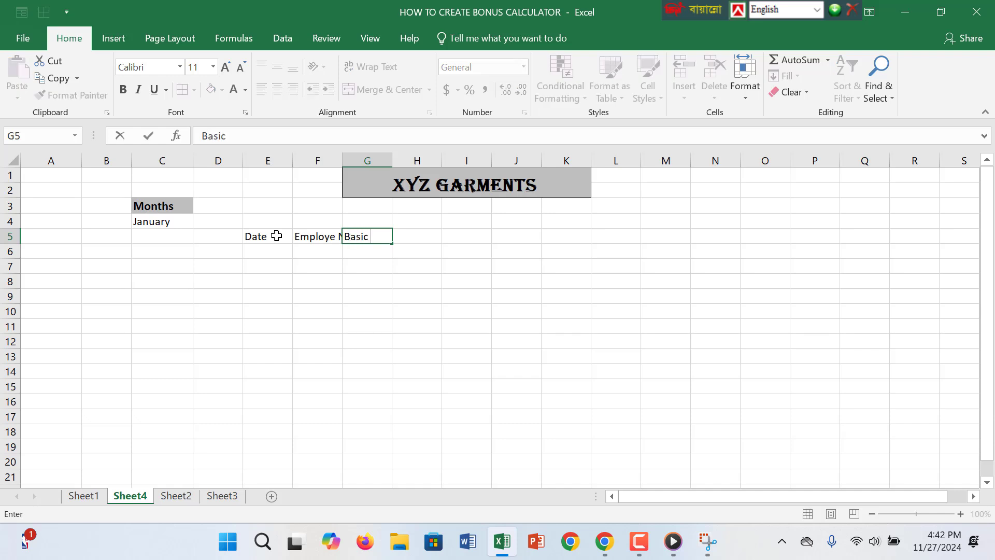
type("sic Salary")
key("Tab")
Step: Continue the heading row with Pf in cell H5 and MF in cell I5
type("P")
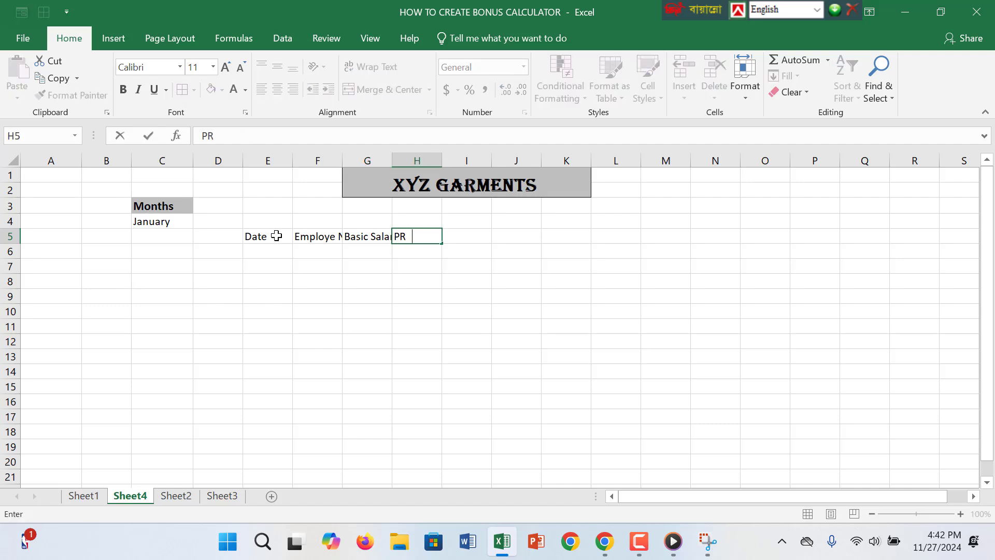
key("BackSpace")
key("BackSpace")
type("f")
key("Tab")
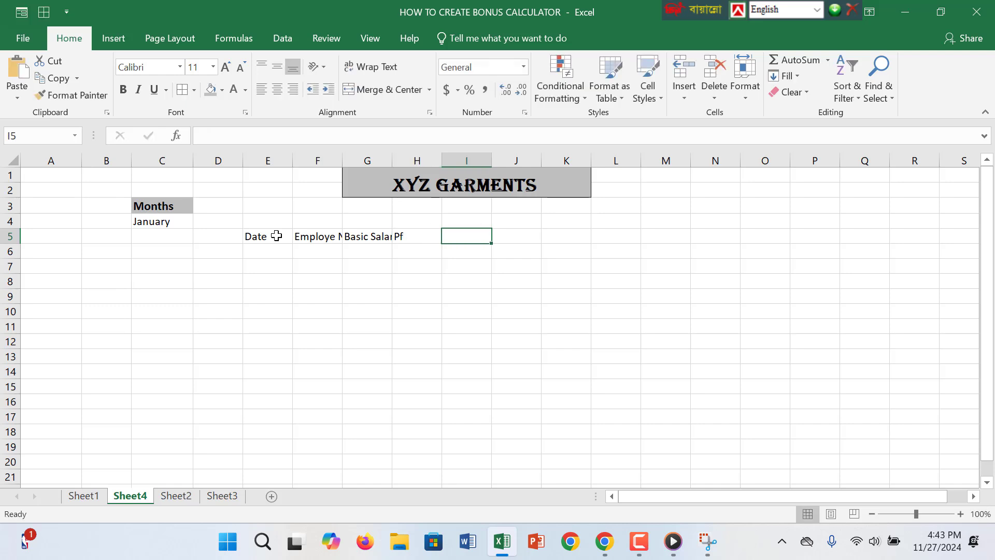
type("MF")
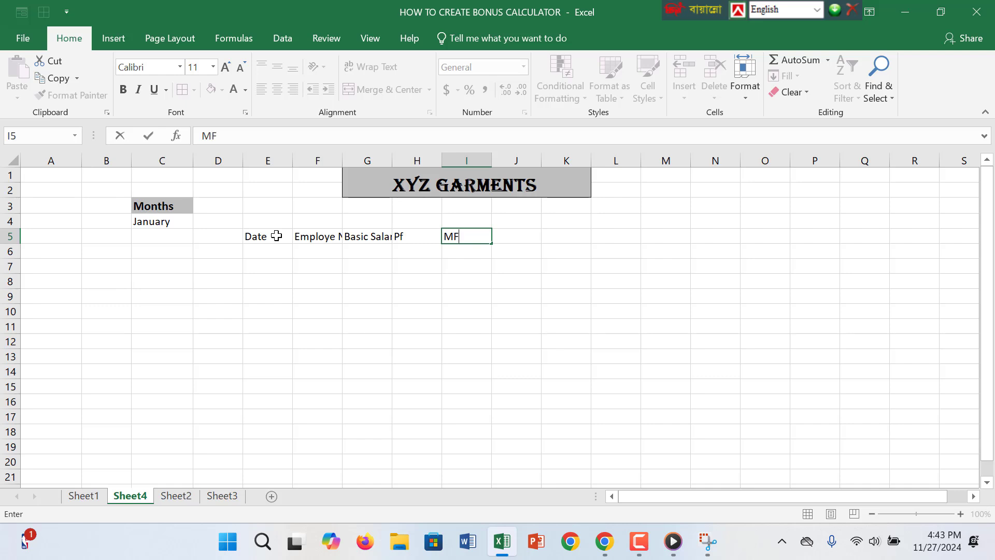
Step: Change the heading in H5 to P f and widen column F to fit the Employe Name heading
left_click(421, 237)
double_click(423, 238)
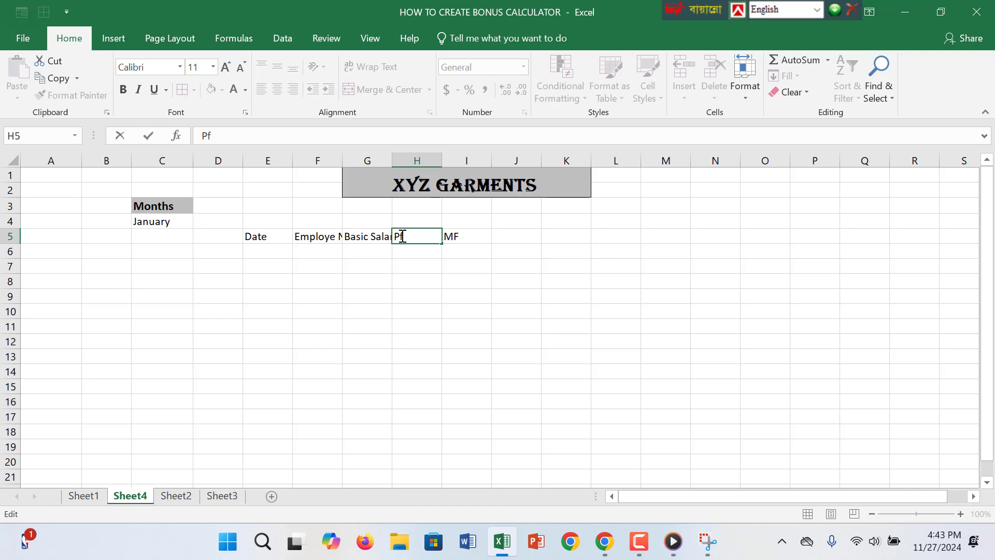
left_click(464, 280)
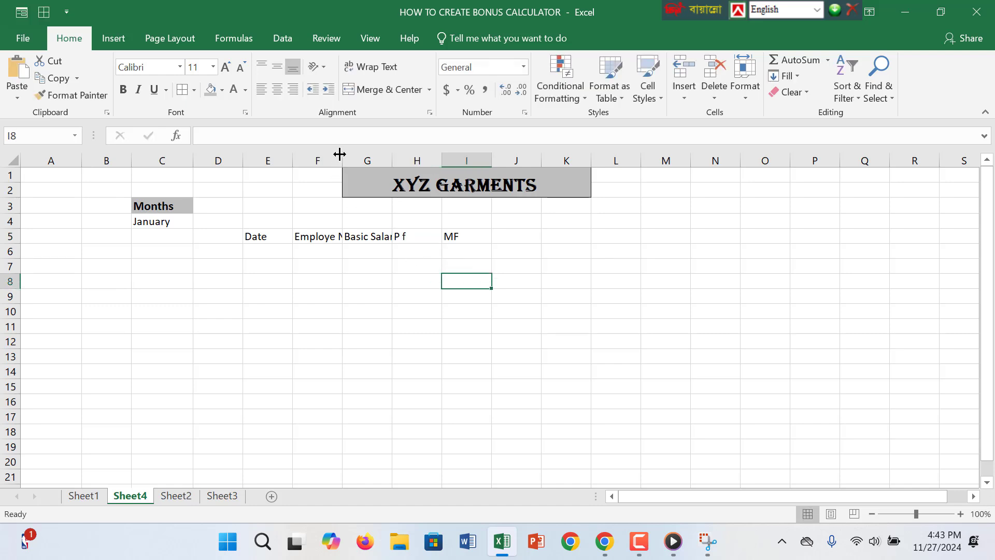
left_click_drag(342, 159, 365, 161)
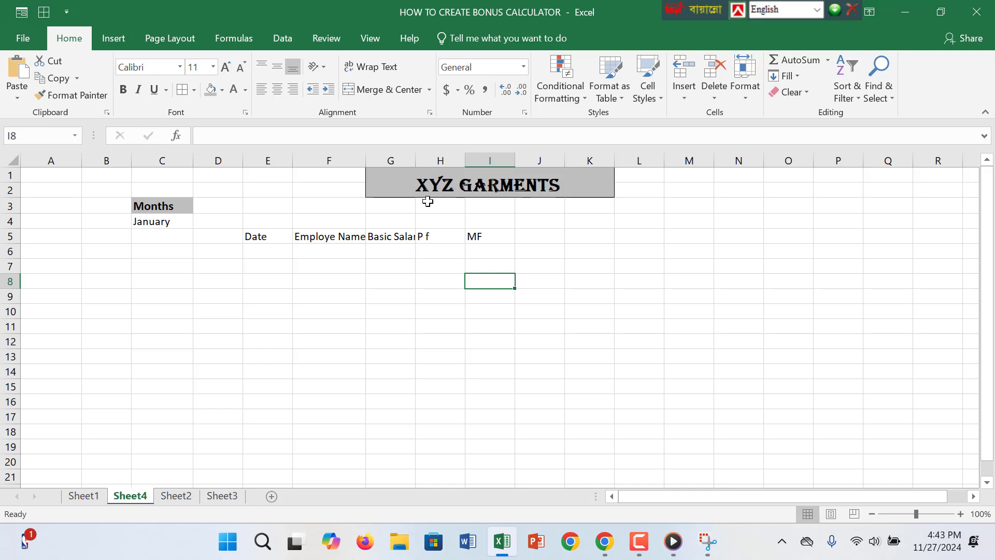
Step: Continue the table's heading row with Monthly Customied in cell J5
left_click(545, 238)
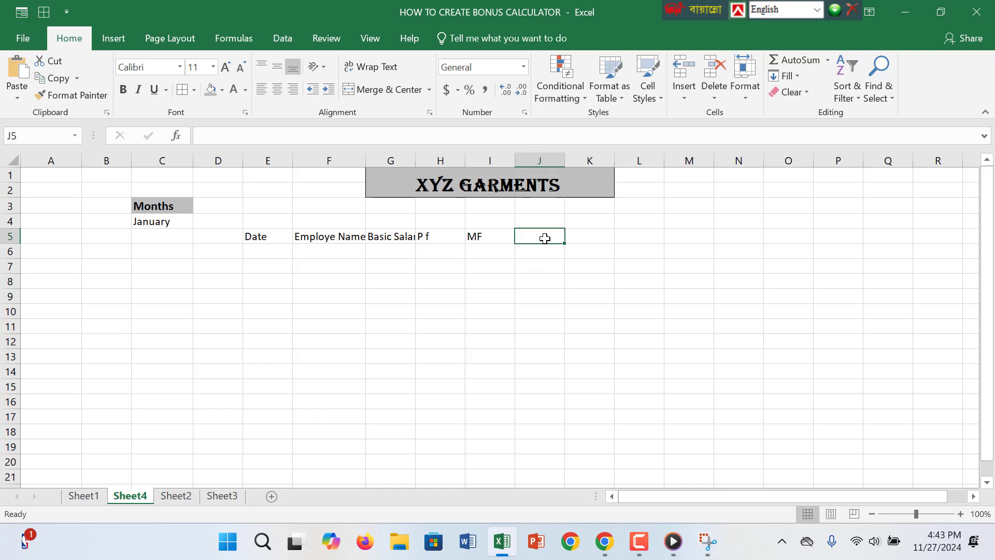
type("Monthl")
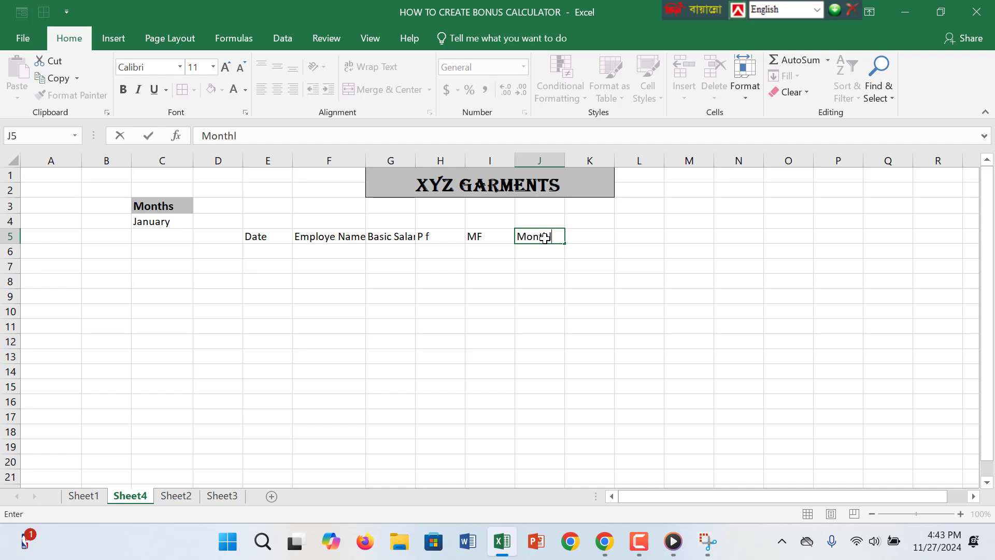
type("y Custumo")
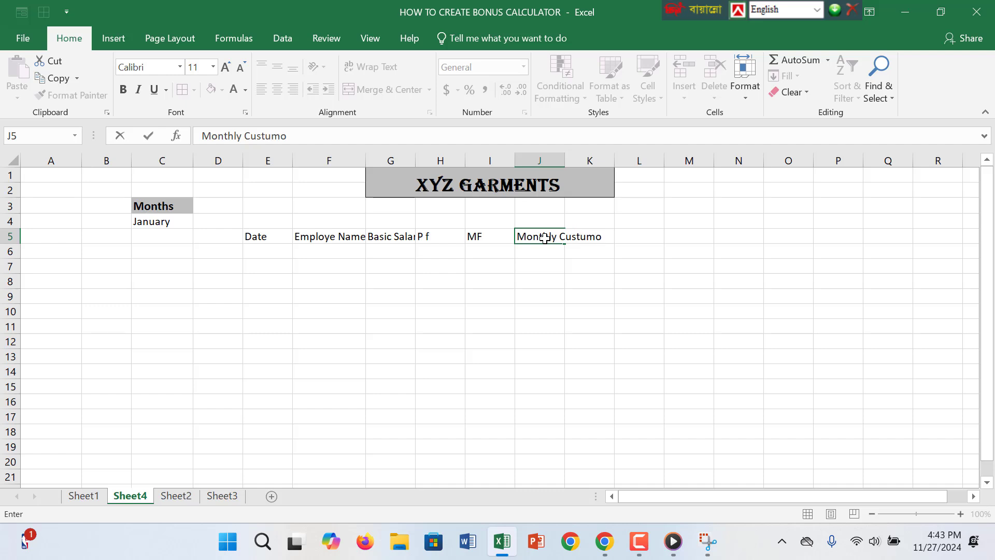
key("BackSpace")
key("BackSpace")
key("BackSpace")
type("iom")
key("BackSpace")
key("BackSpace")
key("BackSpace")
type("om")
Step: Widen columns J and G to fit the Monthly Customied and Basic Salary headings
left_click(562, 162)
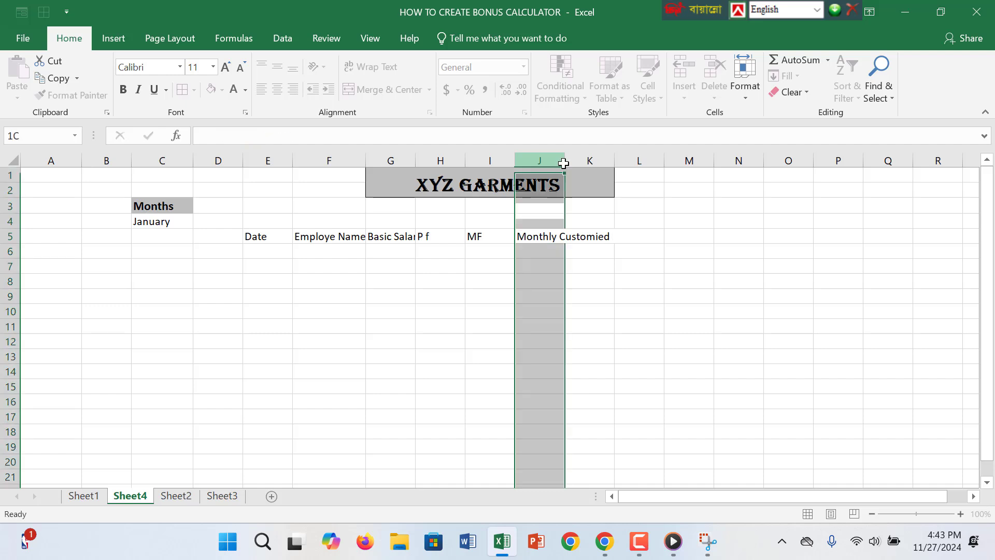
double_click(564, 162)
left_click(492, 328)
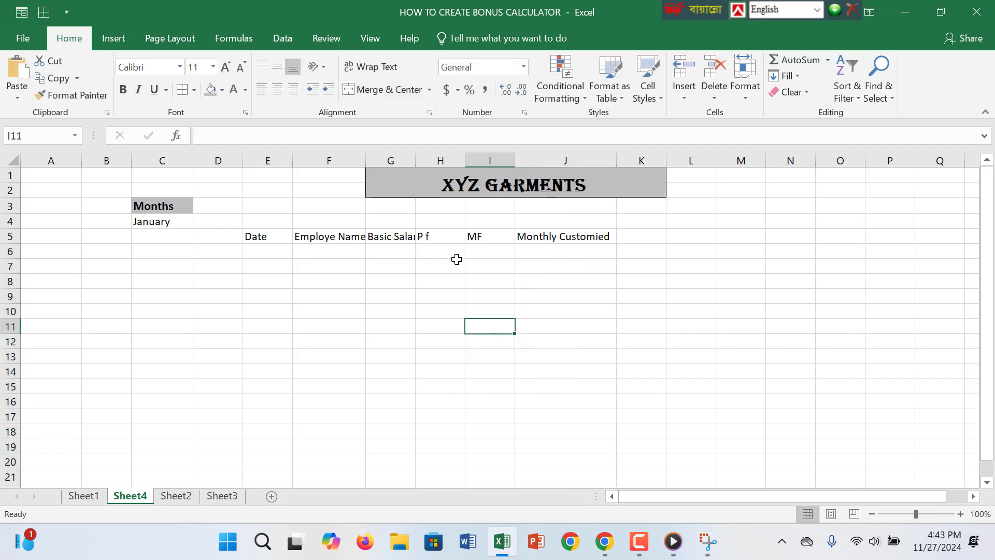
left_click(407, 162)
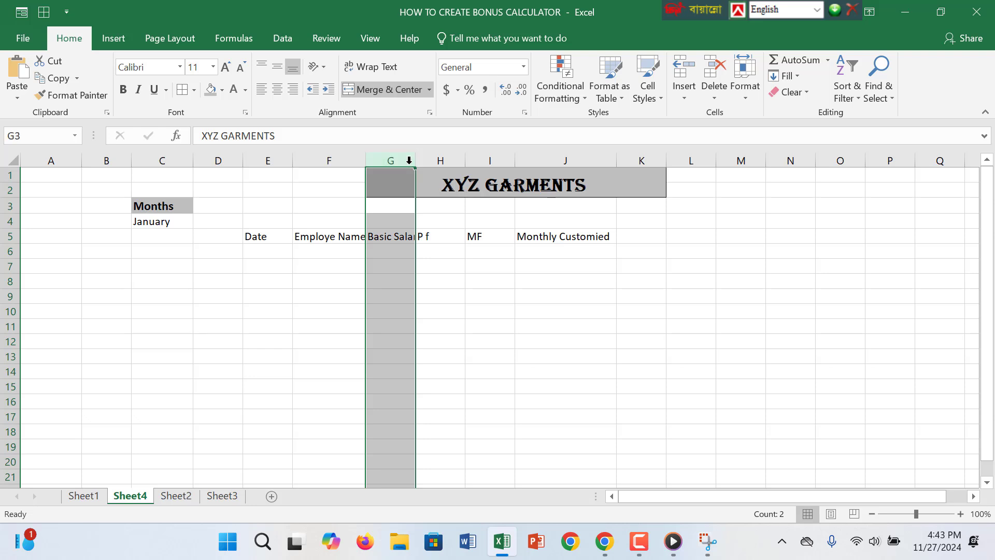
left_click_drag(416, 158, 430, 163)
left_click(473, 338)
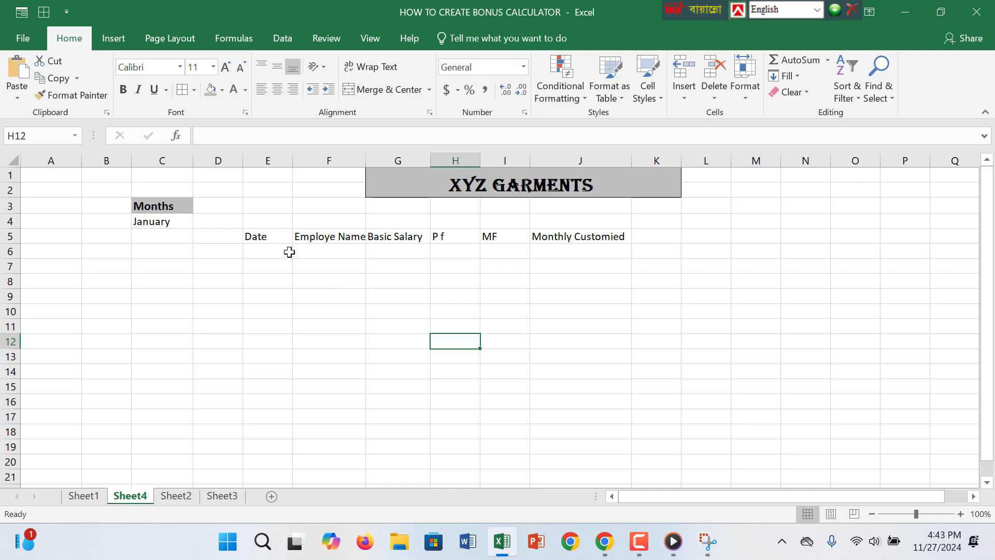
Step: Format the table headings in E5:J5 with a light green fill and white, bold Algerian text
left_click_drag(271, 239, 601, 236)
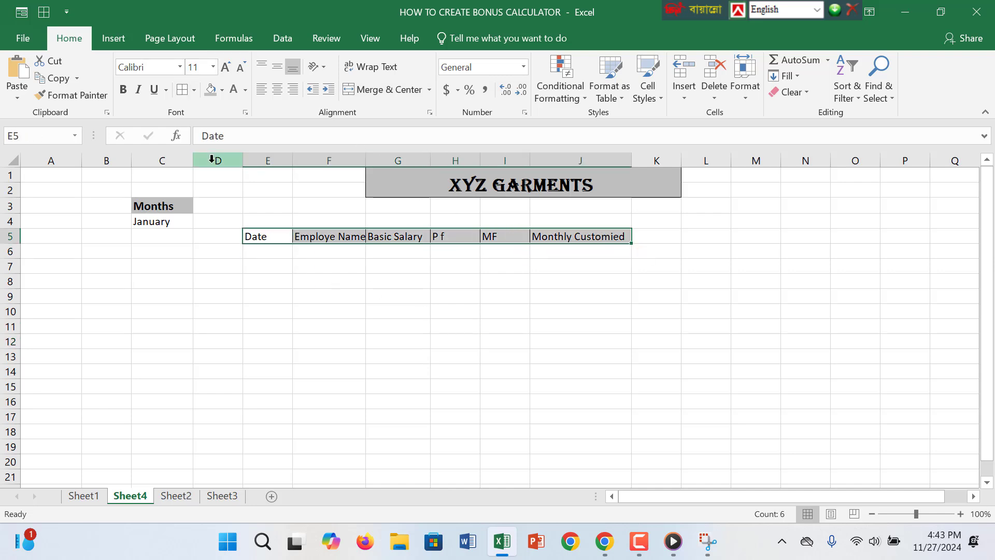
left_click(222, 91)
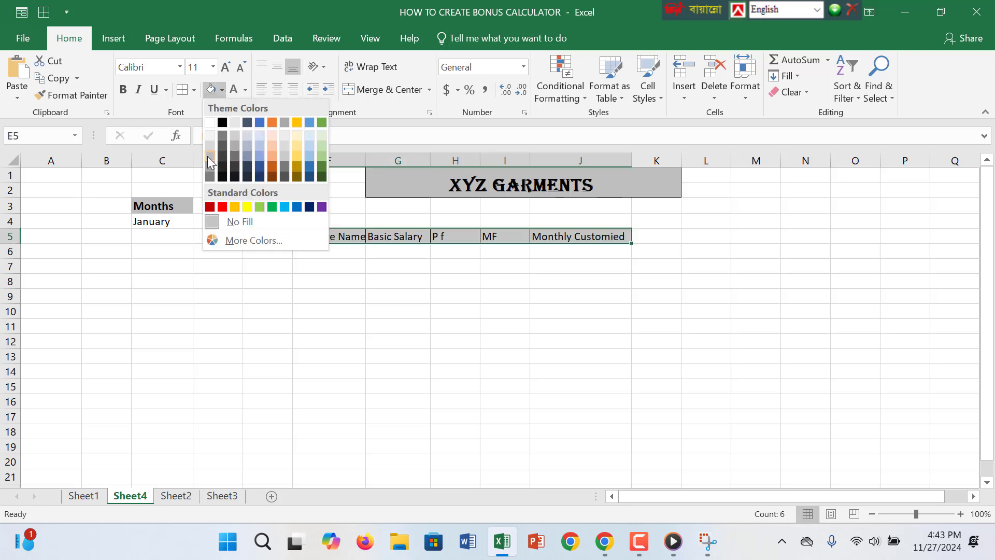
left_click(324, 157)
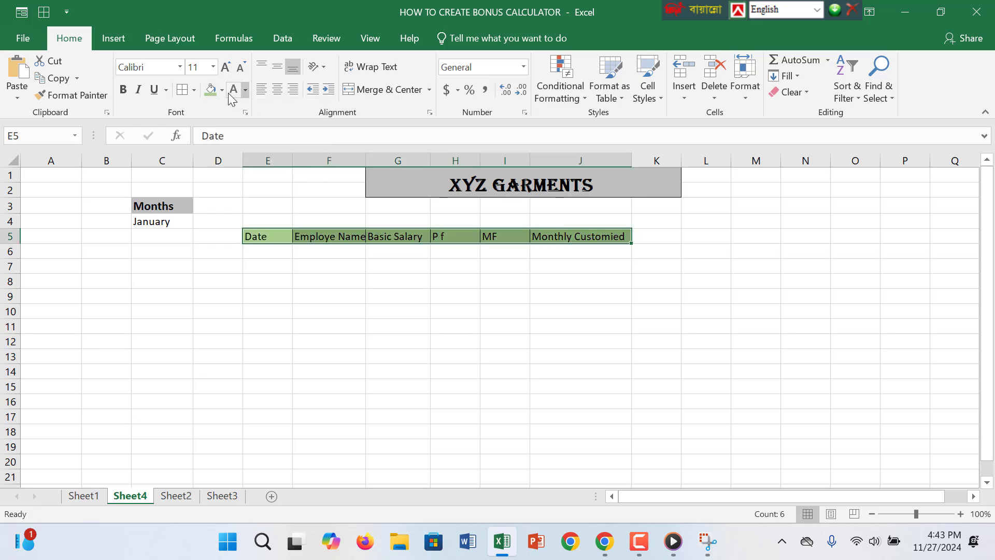
left_click(245, 90)
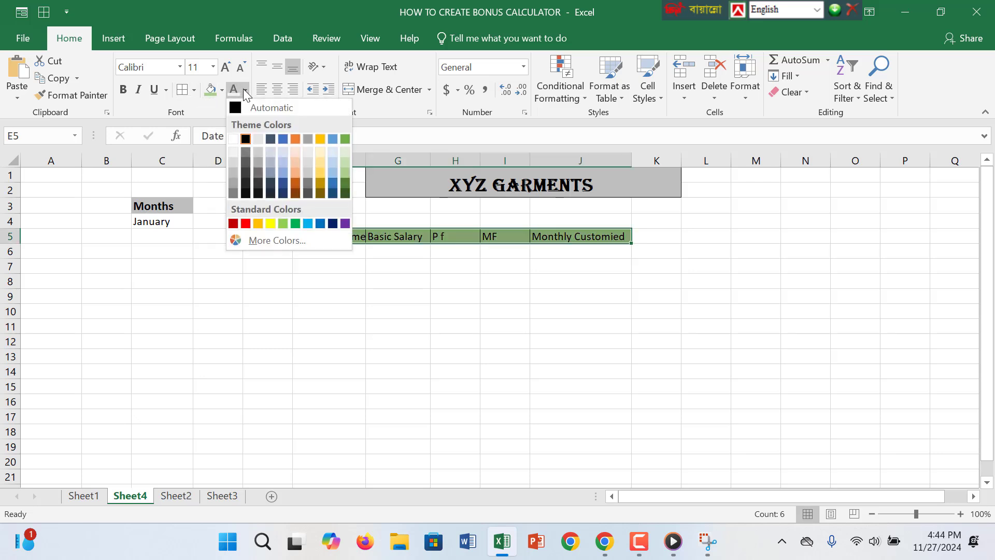
left_click(232, 88)
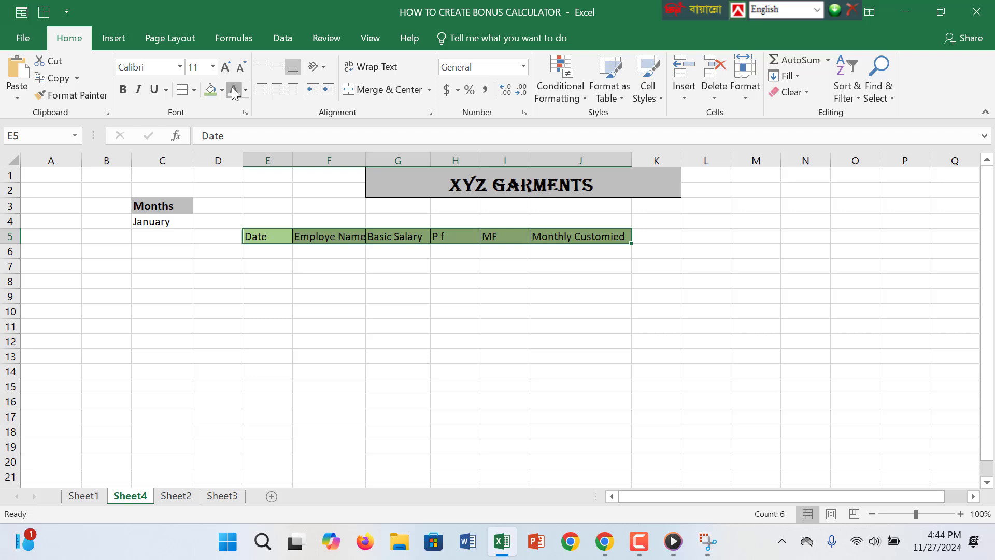
left_click(123, 90)
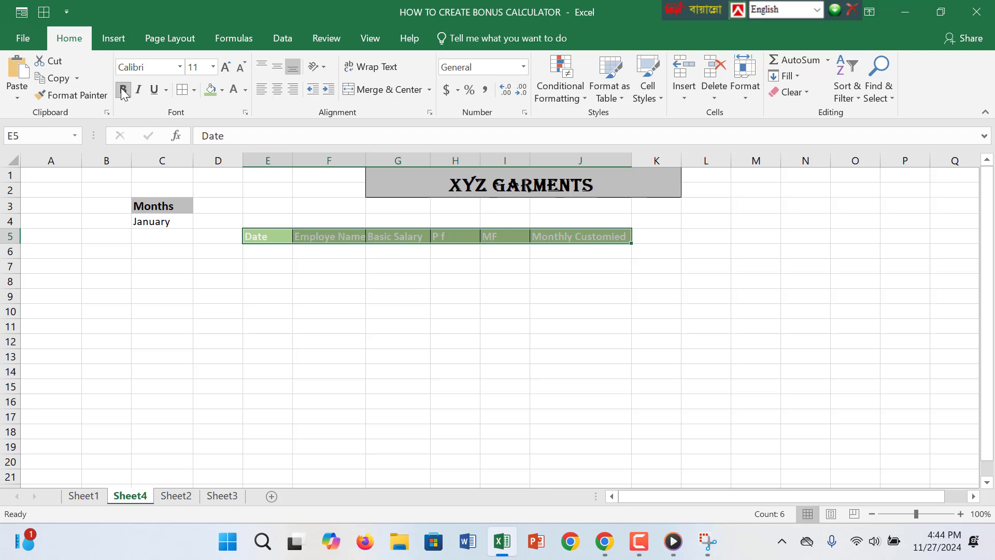
left_click(181, 70)
left_click(161, 167)
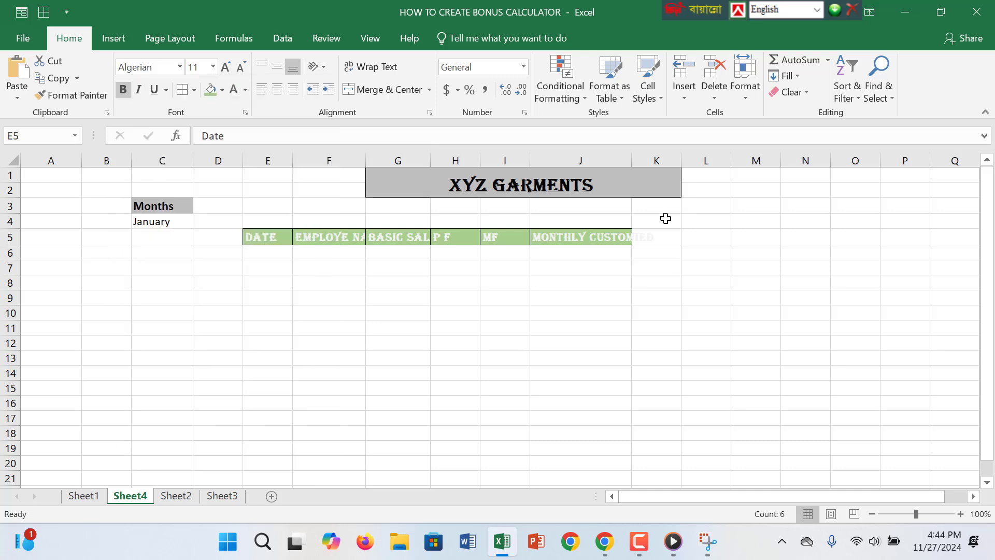
Step: Widen columns J and F to fit their Algerian headings and add borders to all cells in E6:J12
left_click_drag(631, 161, 657, 162)
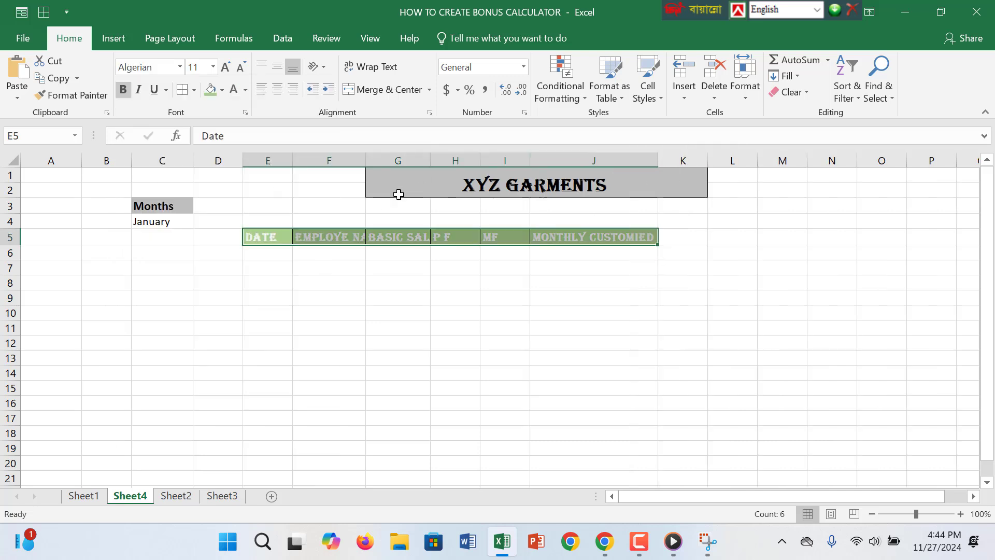
left_click_drag(365, 161, 393, 163)
left_click(356, 269)
left_click_drag(264, 254, 605, 343)
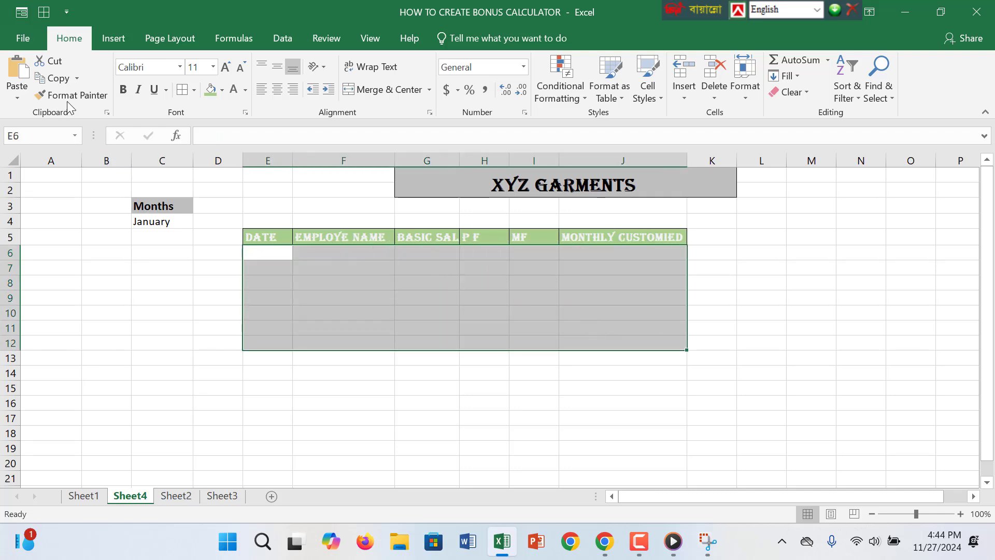
left_click(182, 90)
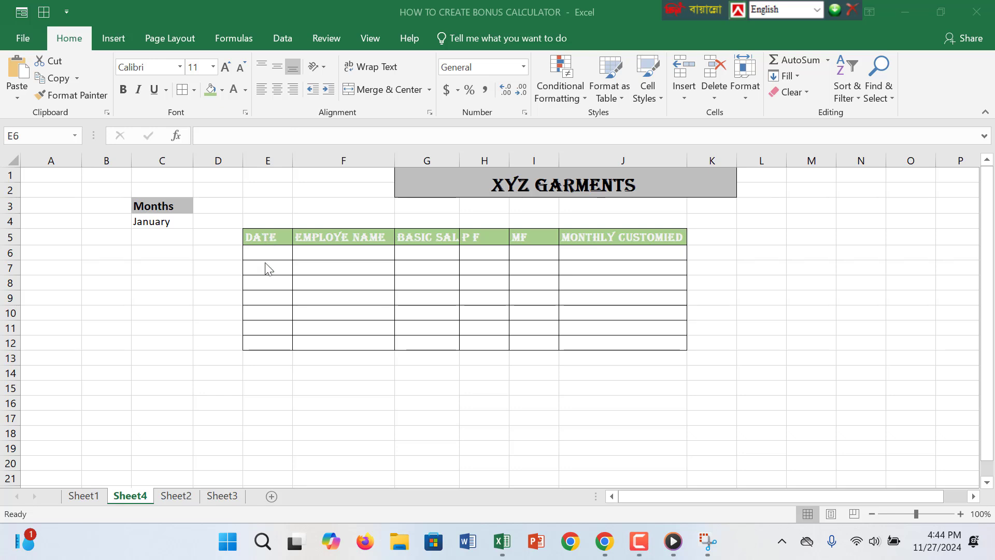
Step: Fill E6:E12 with consecutive daily dates starting from 01/01/2024, in a Date column widened to fit them
left_click(264, 251)
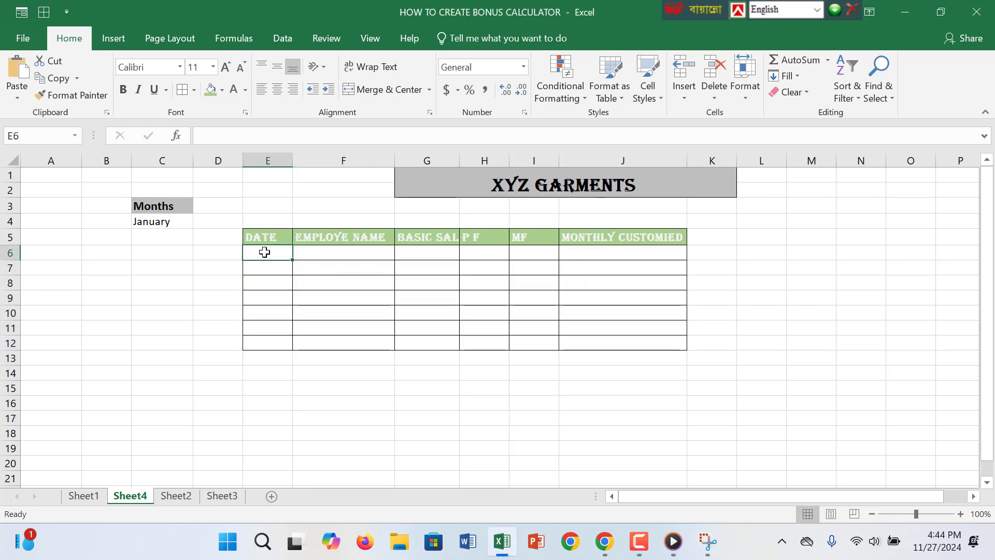
type(")")
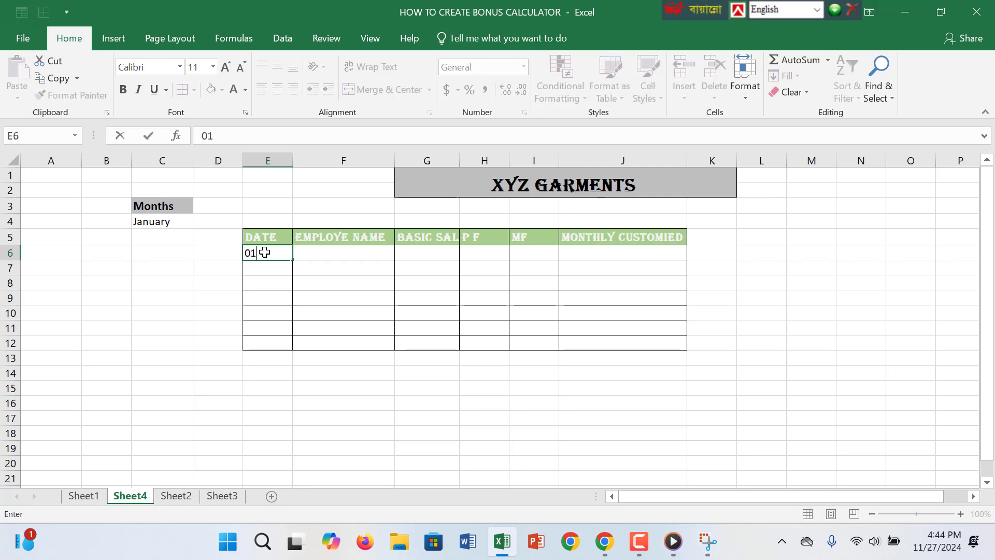
type("1/01/2024")
left_click(272, 339)
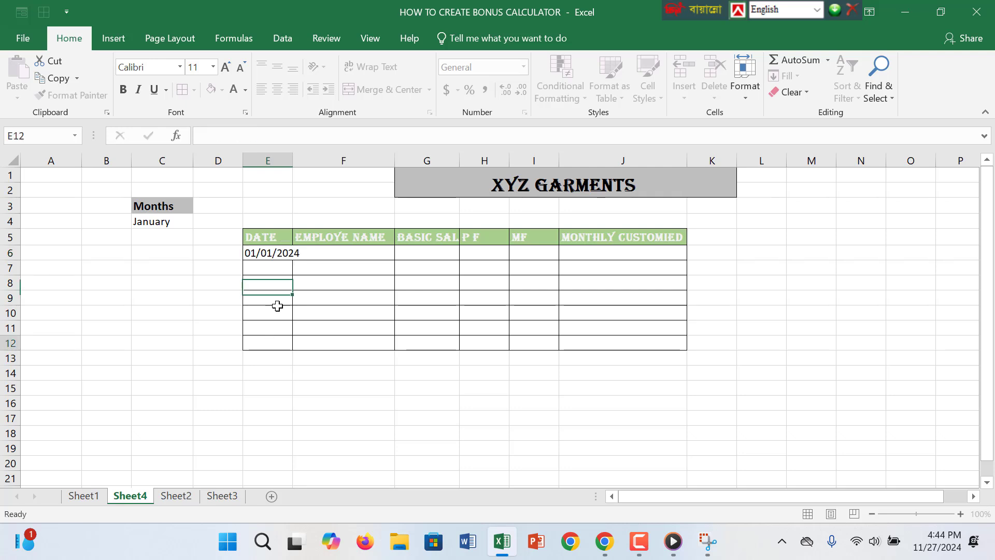
left_click_drag(292, 162, 305, 167)
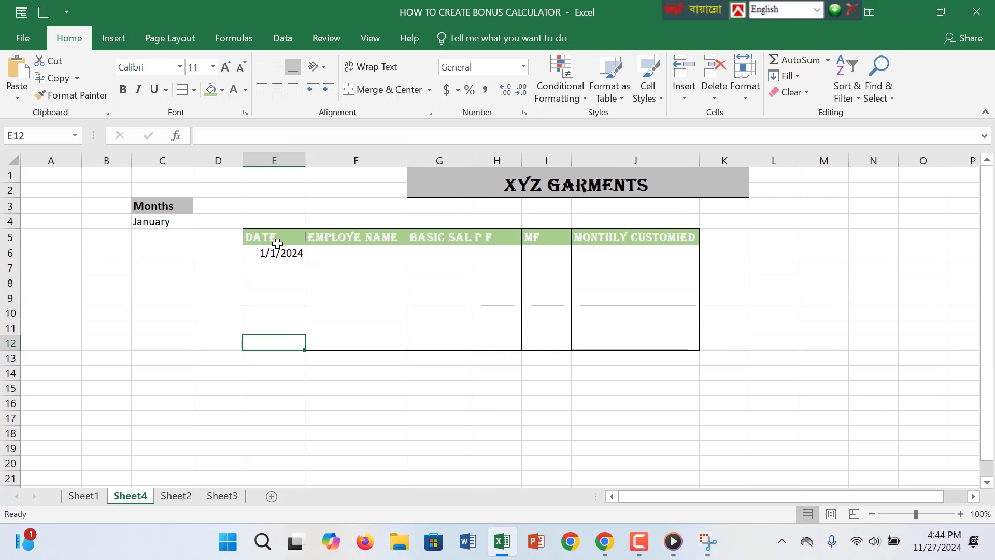
left_click(277, 253)
left_click_drag(305, 259, 289, 350)
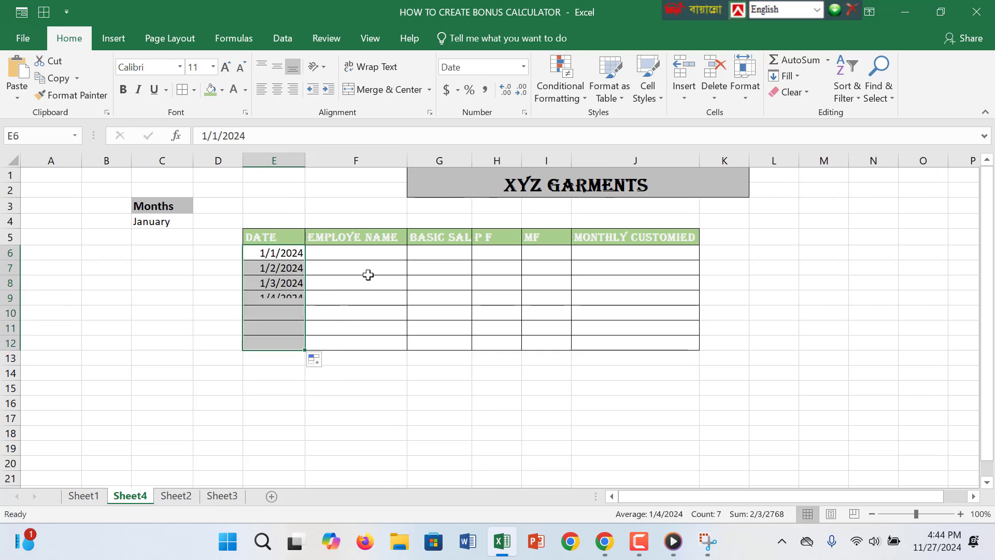
Step: Enter the first two employees' full names in cells F6 and F7
left_click(351, 257)
type("R")
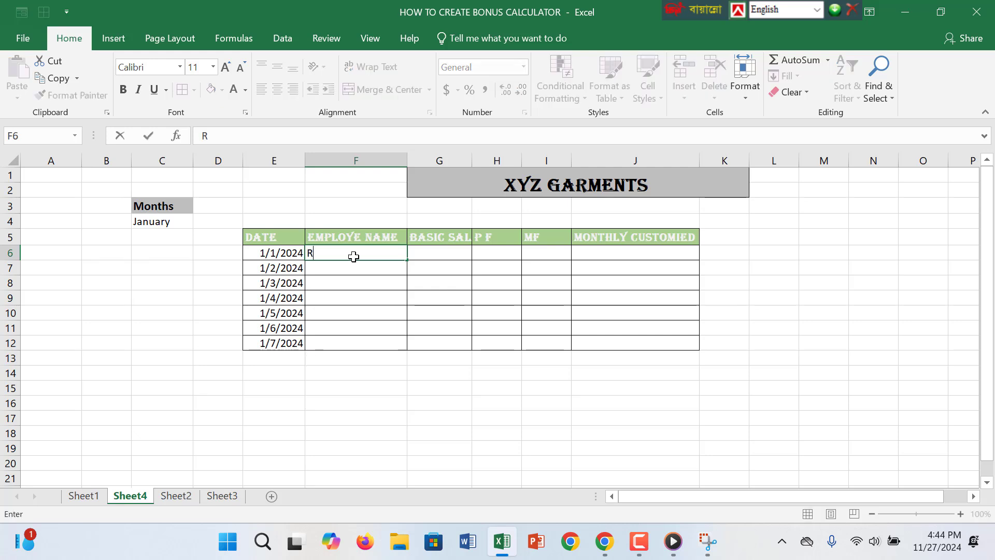
type("akibyu")
key("BackSpace")
key("BackSpace")
key("BackSpace")
type("ul Islam")
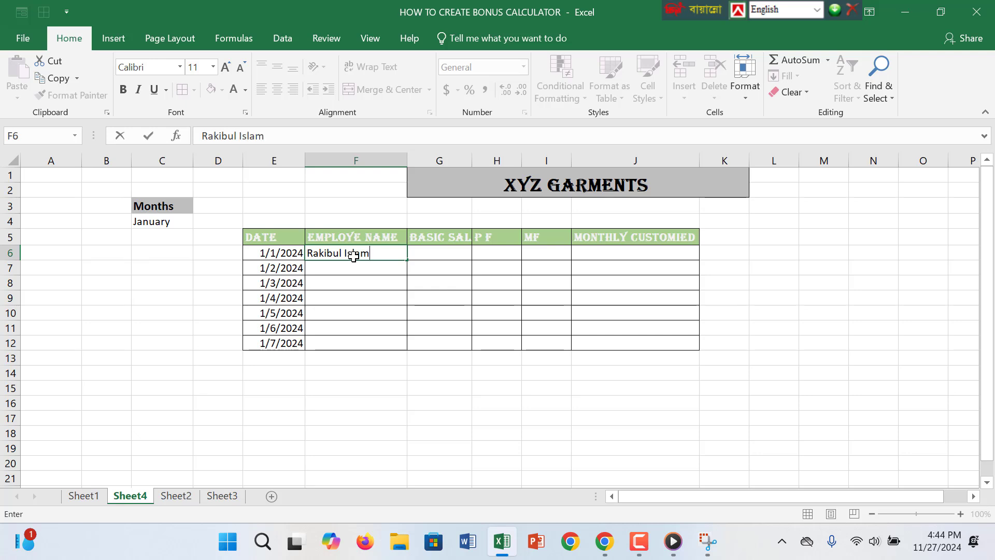
key("Return")
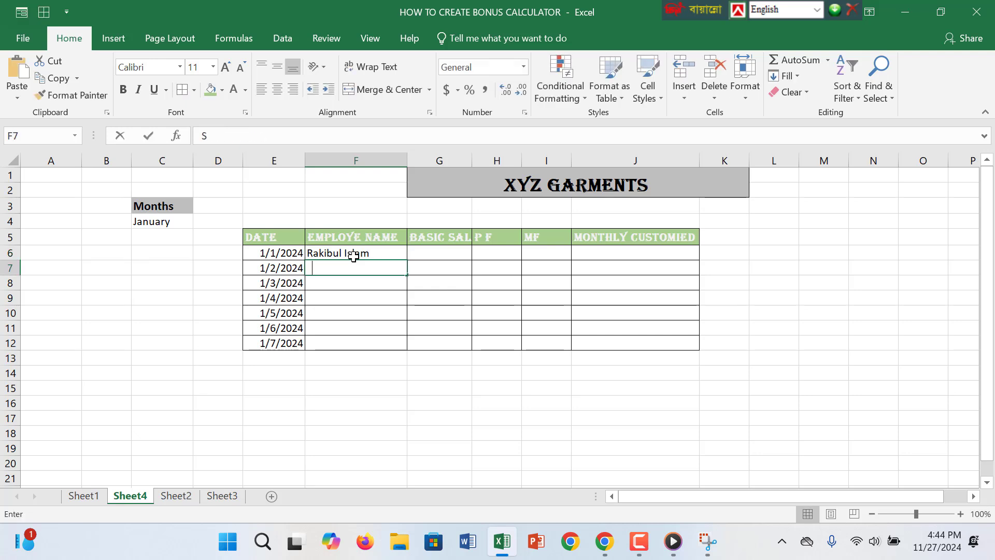
type("Sakibul")
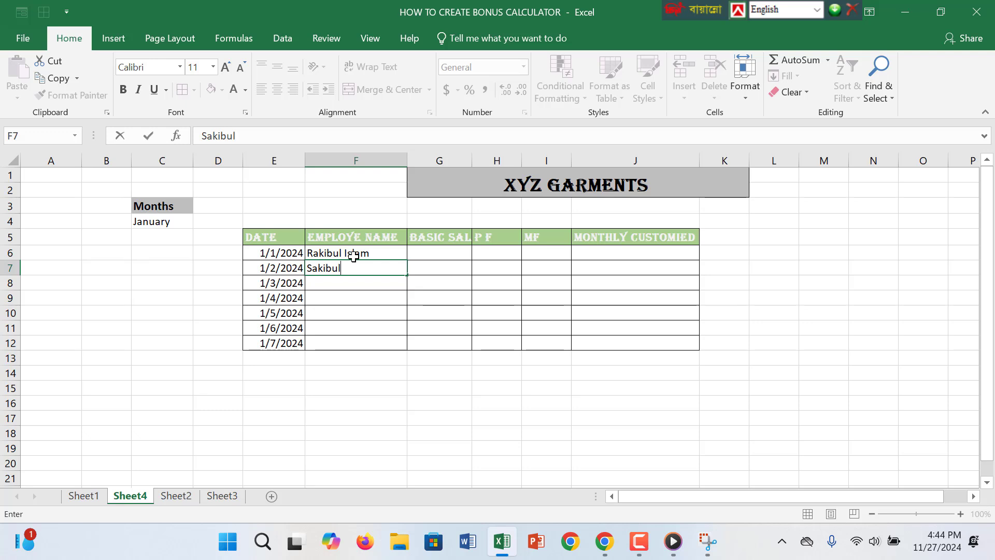
type(" Islam")
key("Return")
Step: Enter the third and fourth employees' full names in cells F8 and F9
type("R")
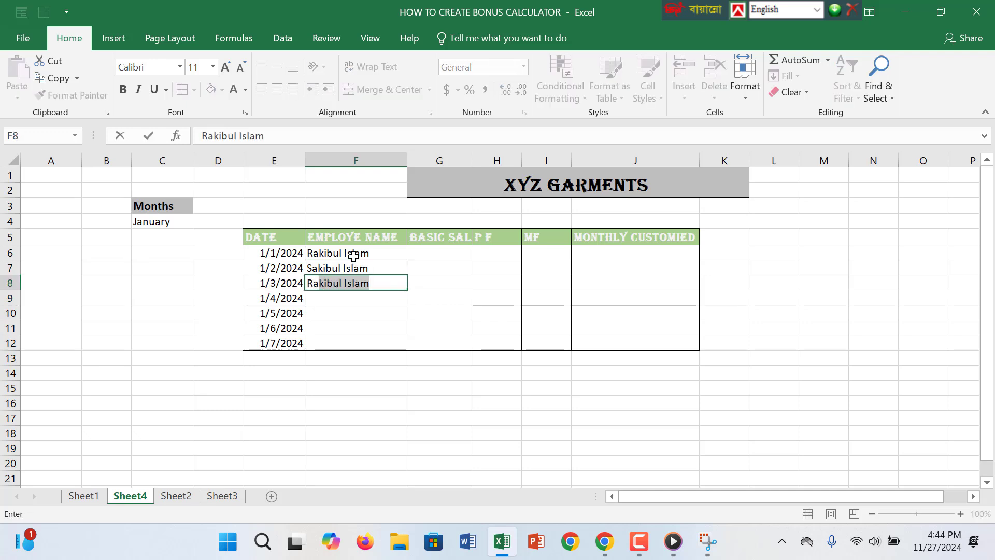
type("ahat Alo")
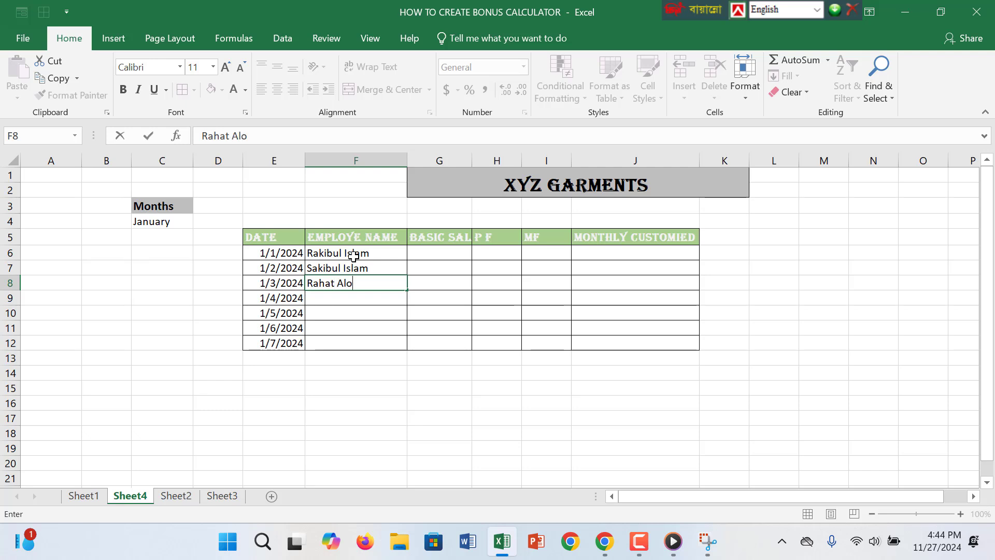
type("m")
key("Return")
type("Mo")
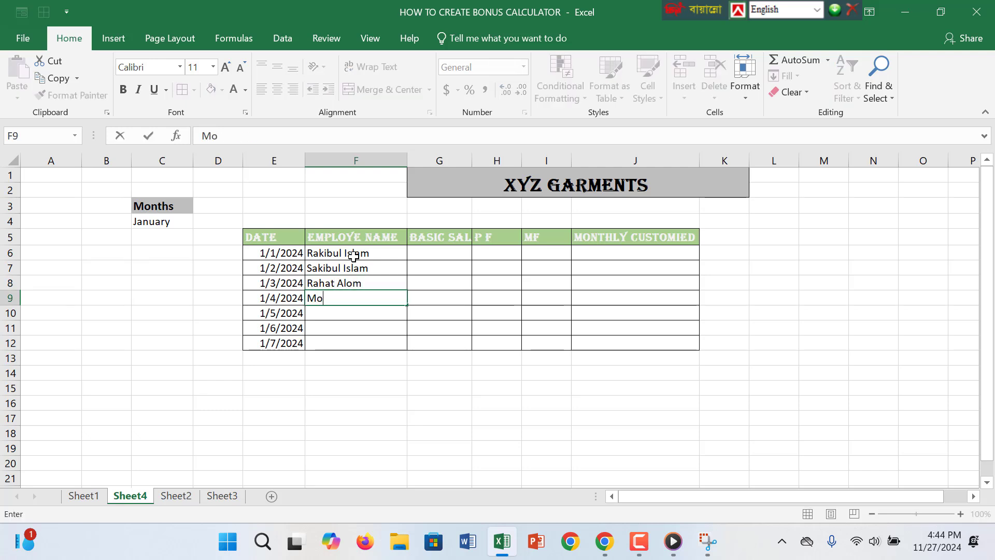
type("nir Uddin")
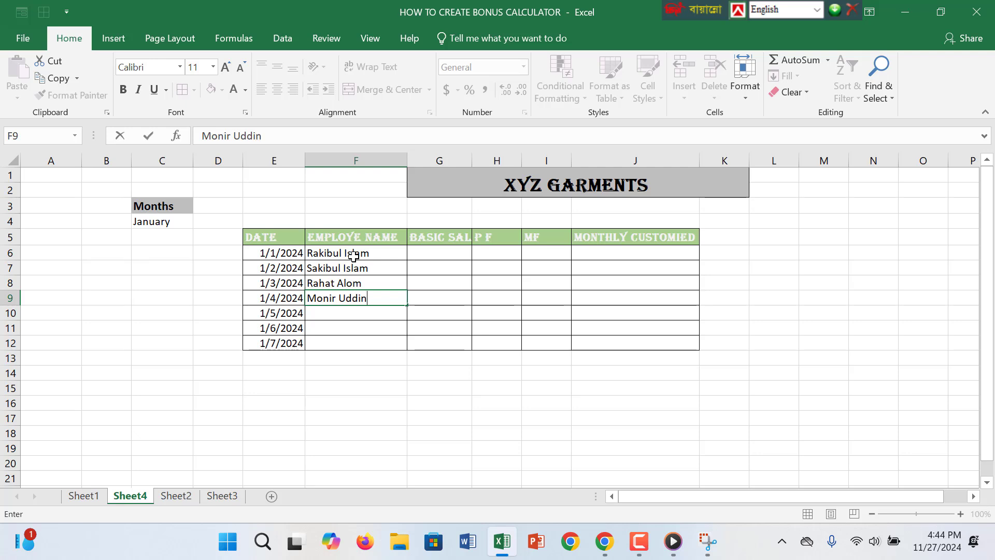
key("Return")
Step: Enter the fifth and sixth employees' full names in cells F10 and F11
type("Ja")
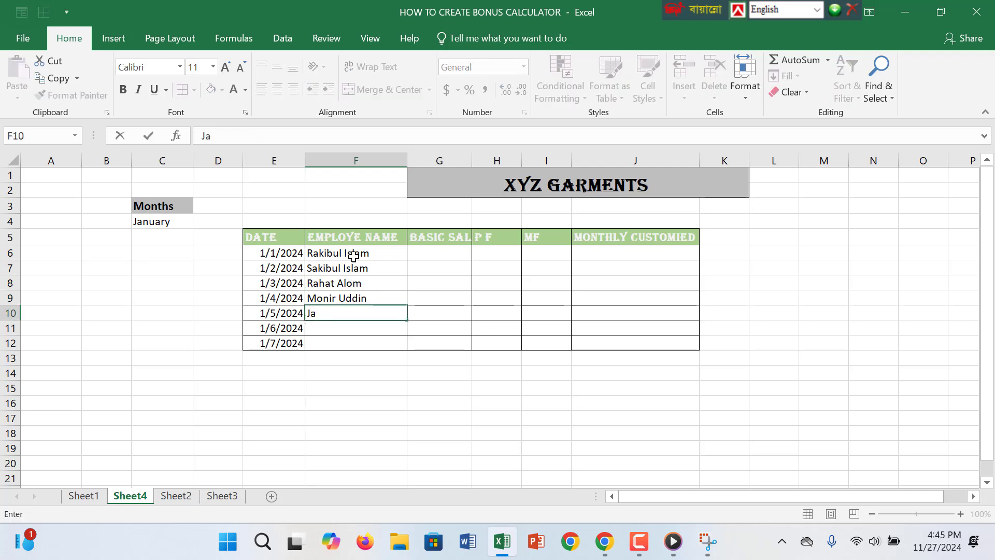
type("ghangir Alom")
key("Return")
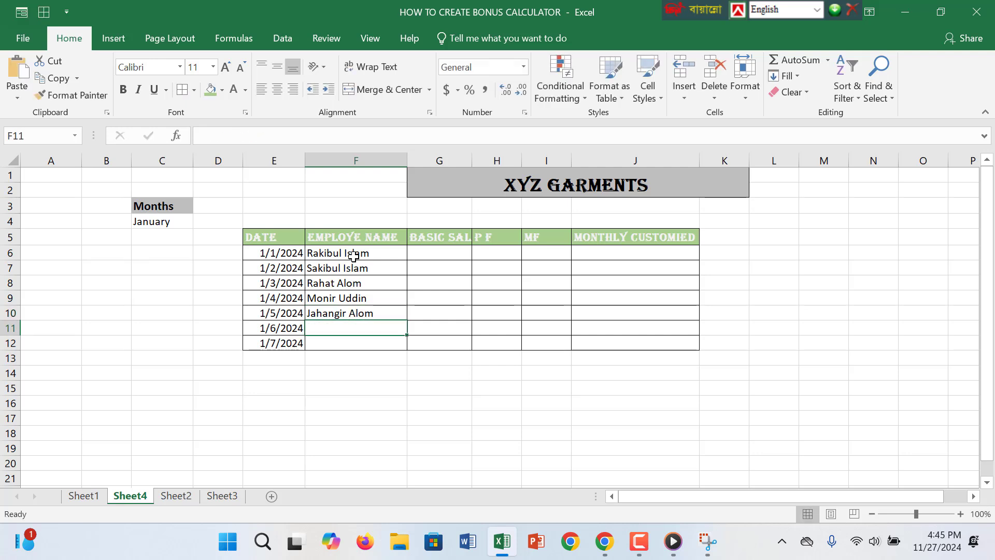
type("Jafor")
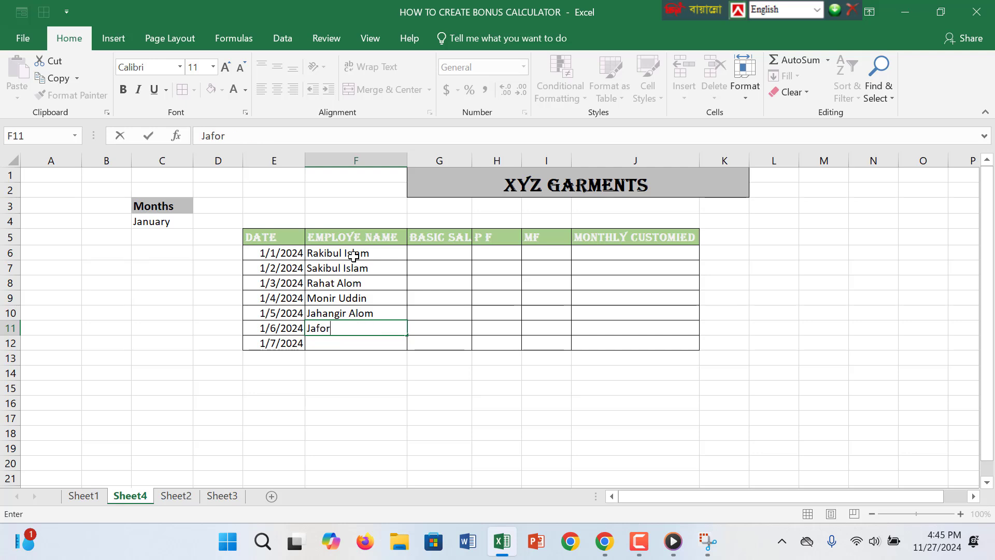
type(" Uddin")
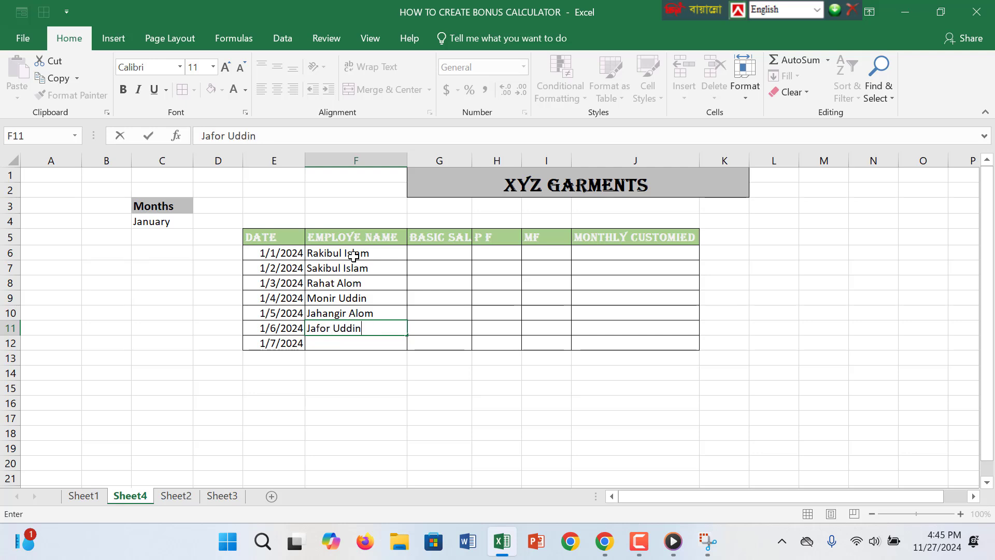
key("Return")
Step: Enter the seventh employee's full name in cell F12 to complete the Employe Name column
type("Ra")
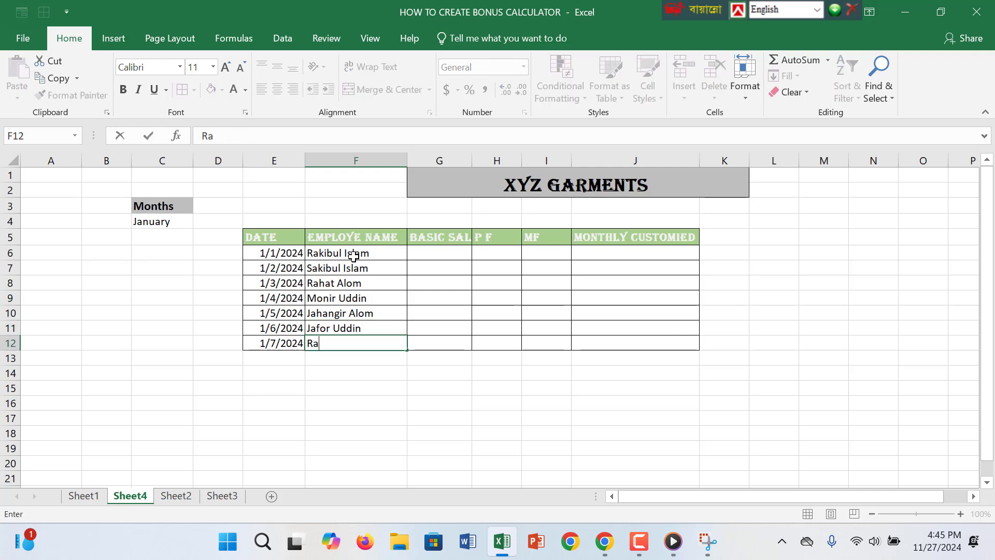
type("sed AM")
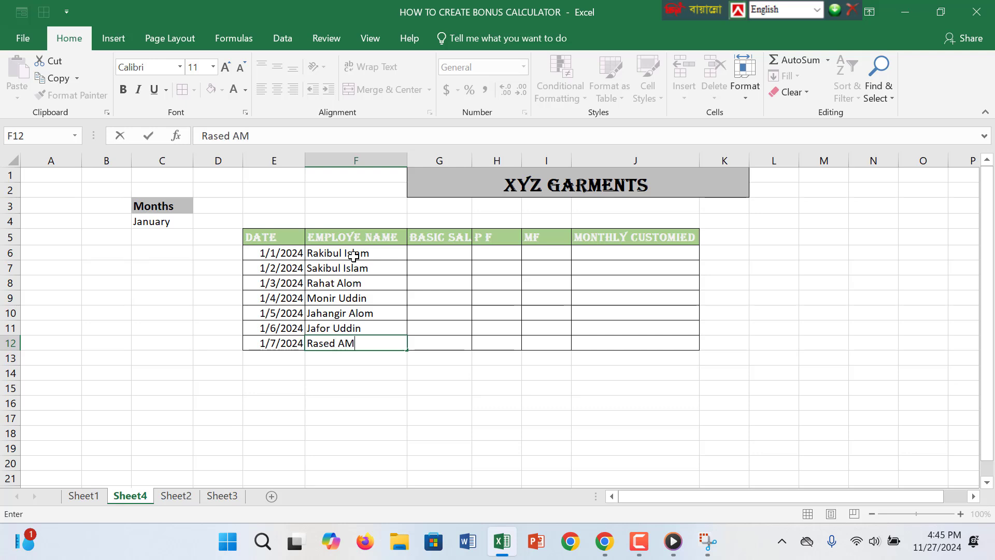
key("BackSpace")
key("BackSpace")
key("BackSpace")
type("min")
Step: Widen column G to fit the Basic Salary heading and enter 34000, 35000 and 67000 in G6:G8
left_click(426, 259)
left_click_drag(471, 161, 503, 160)
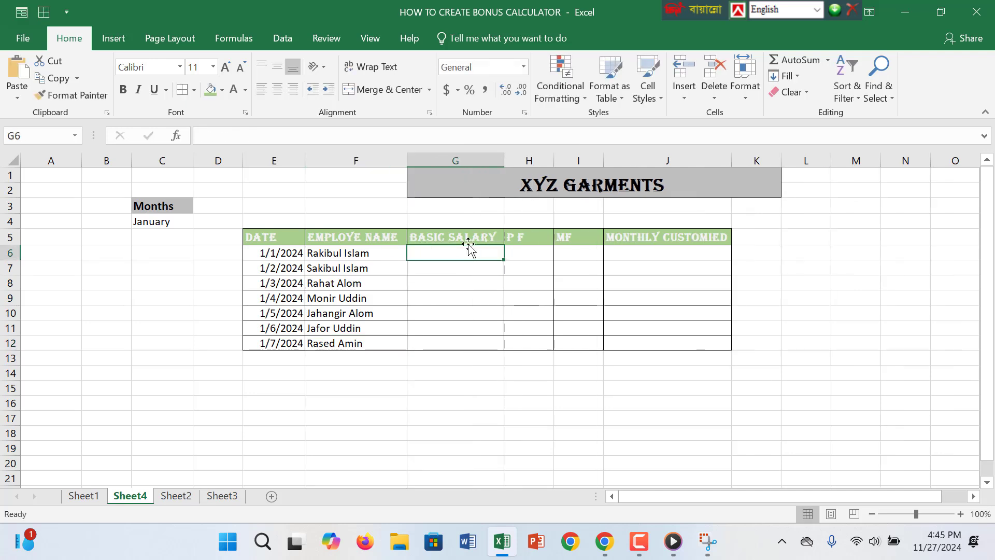
type("34000")
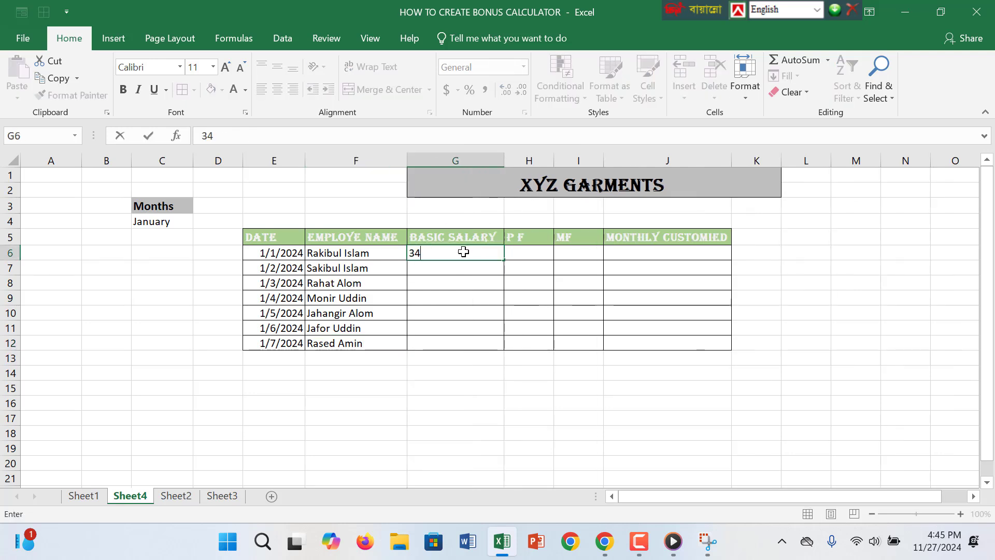
left_click(464, 275)
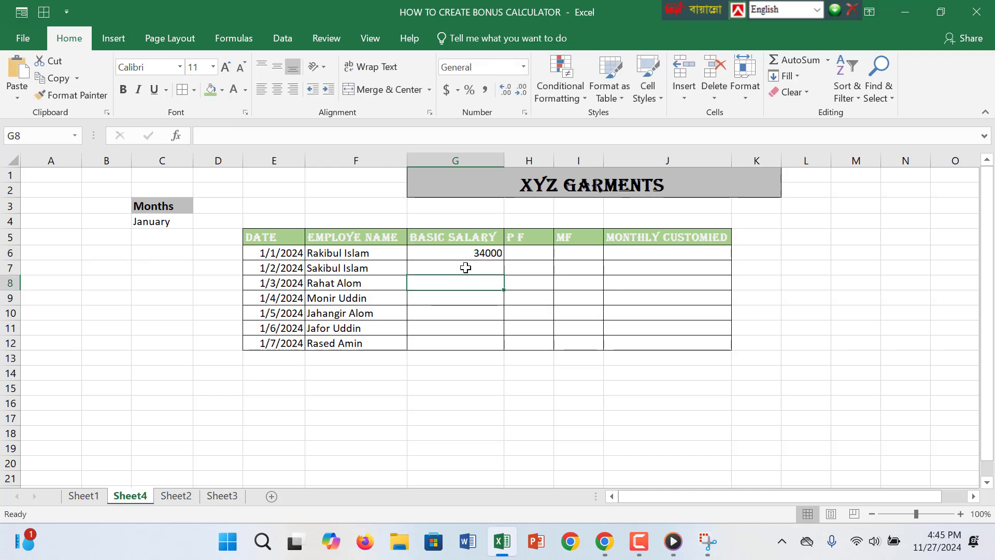
left_click(465, 267)
type("35000")
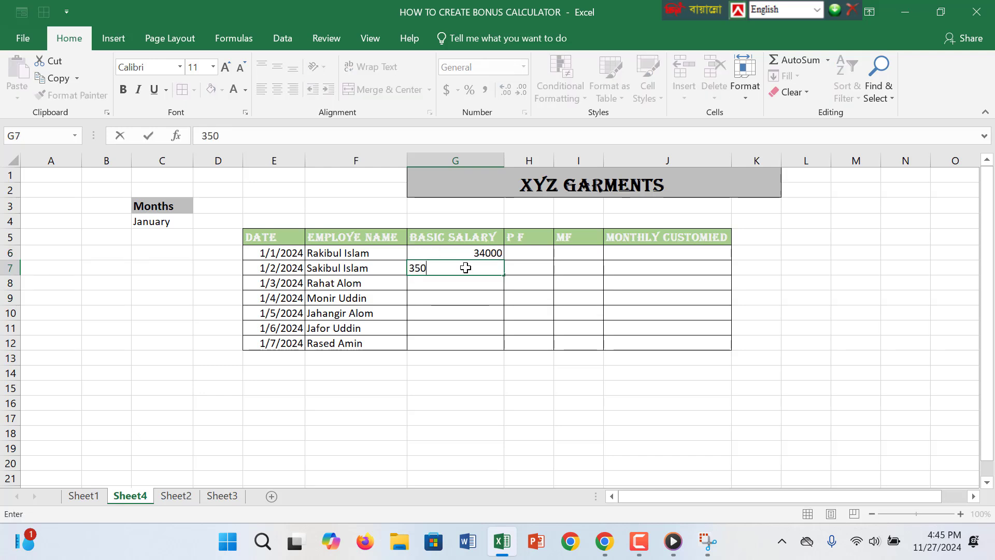
left_click(464, 283)
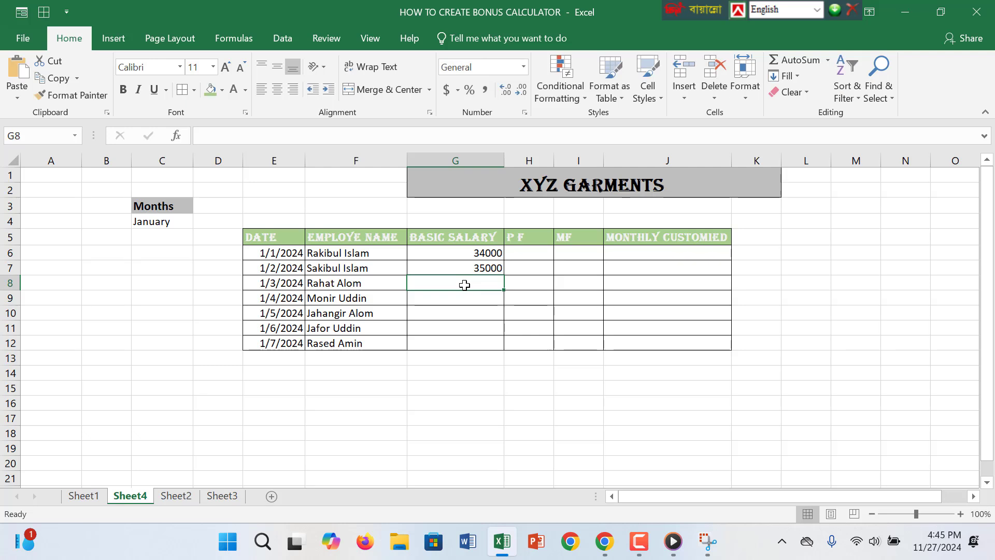
type("67000")
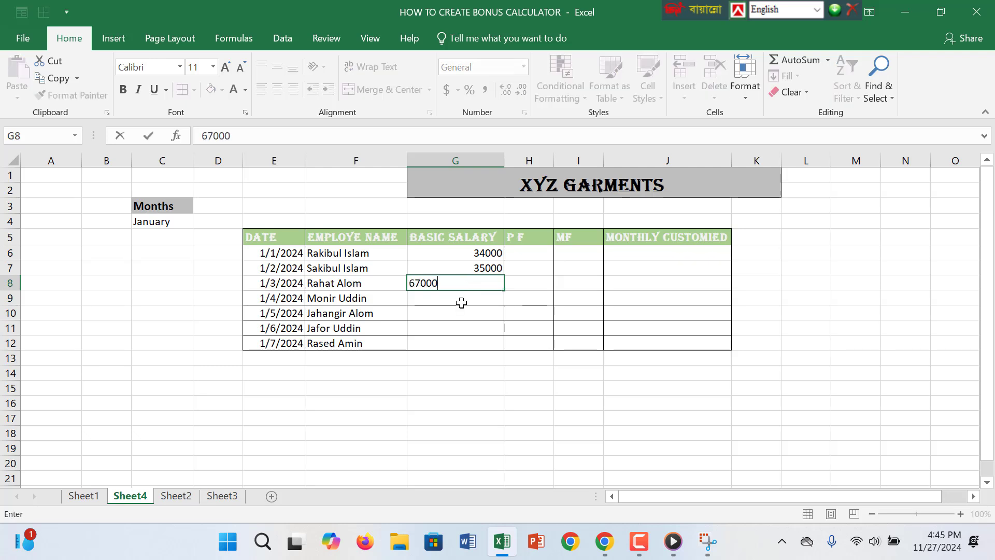
left_click(461, 302)
Step: Copy the salaries in G6:G8 into G9:G11 and enter 45000 in G12
left_click_drag(484, 253, 484, 285)
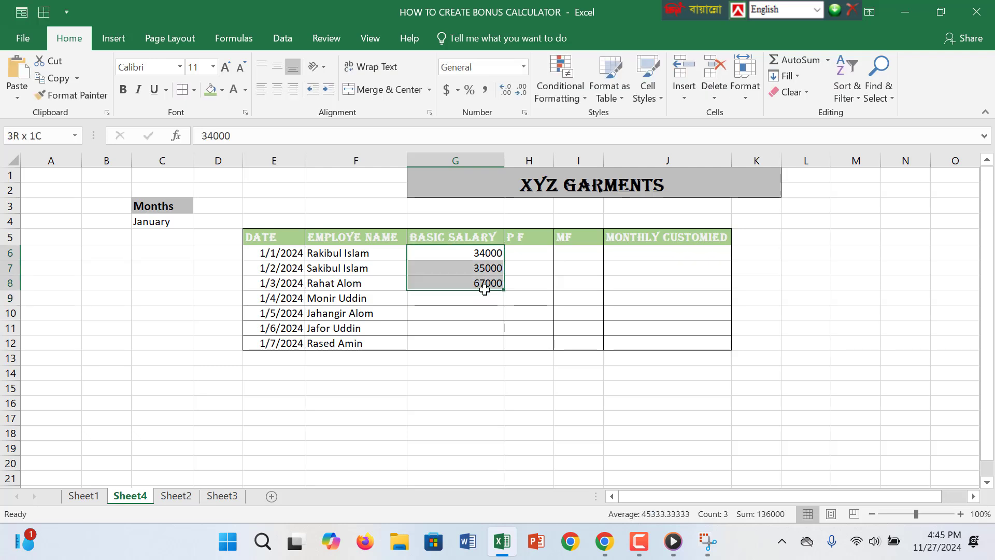
key("ctrl+c")
left_click(484, 300)
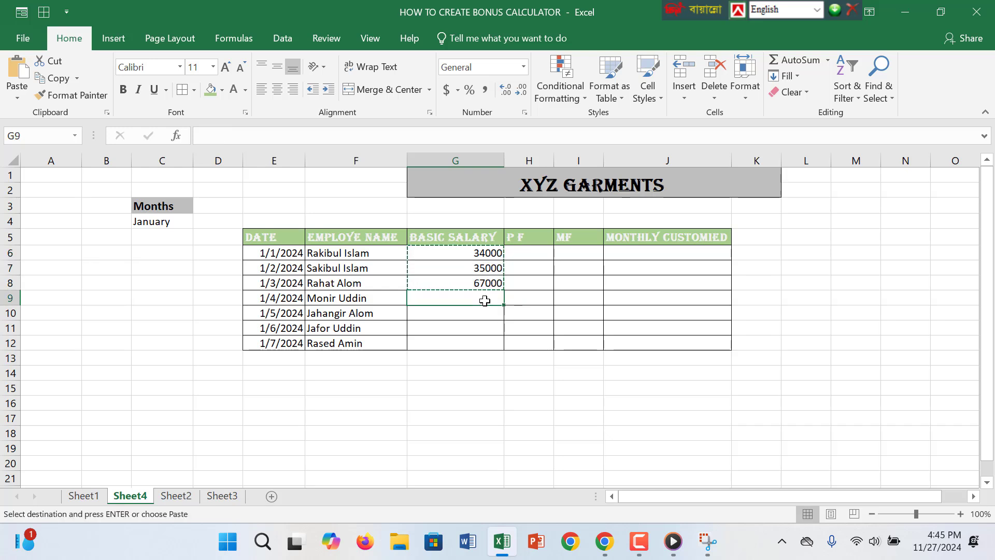
key("ctrl+v")
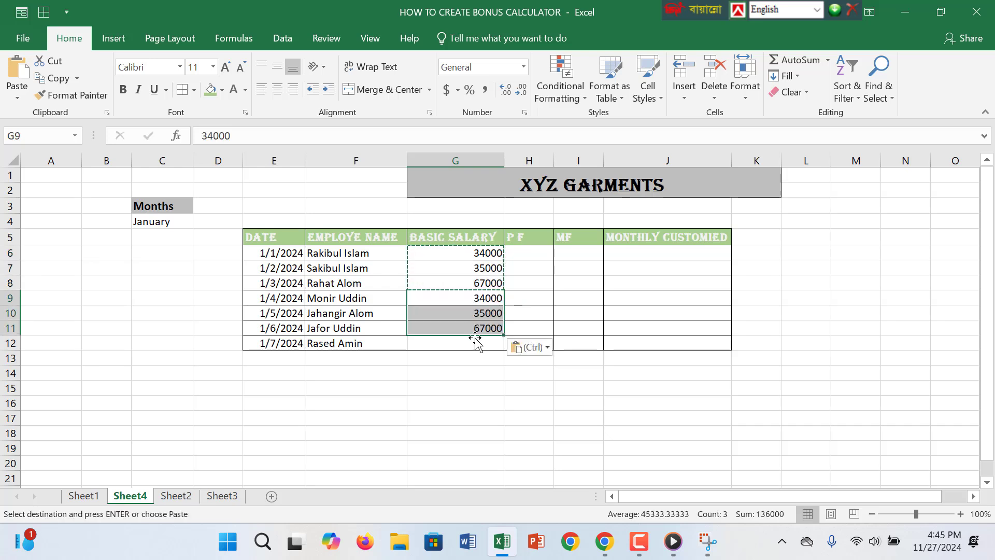
left_click(474, 343)
type("45")
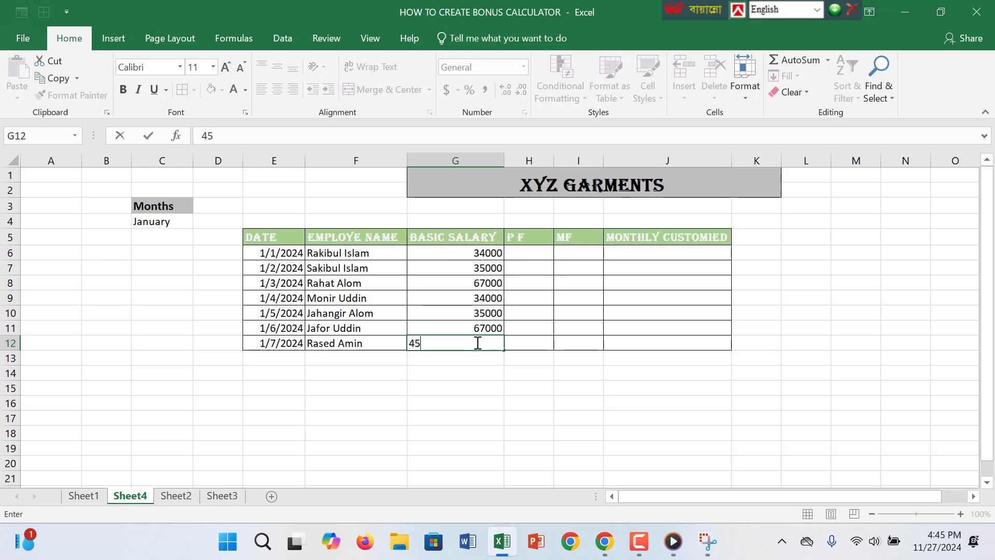
type("000")
left_click(525, 263)
Step: Calculate the P F amount in H6 with =G6*10% and fill the formula down to H12
left_click(526, 252)
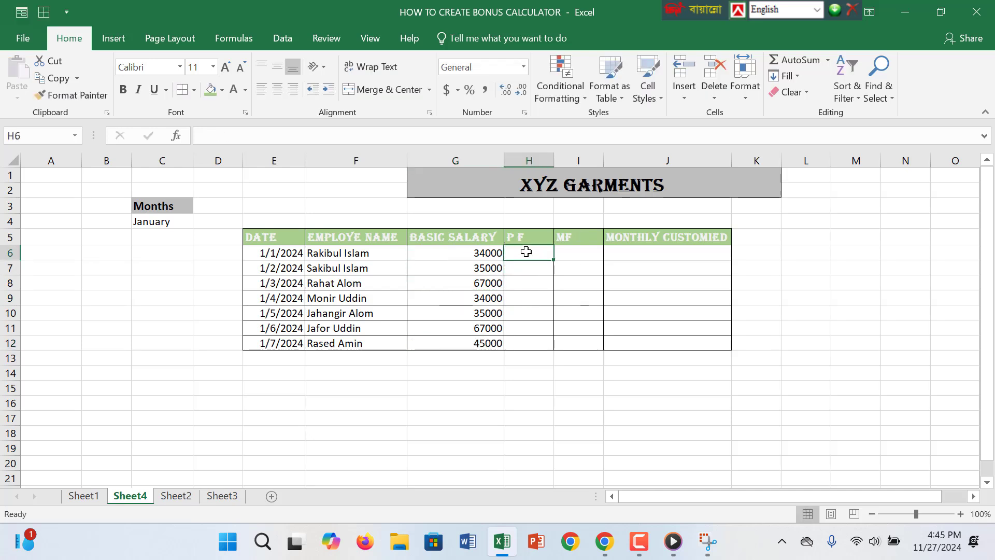
type("=")
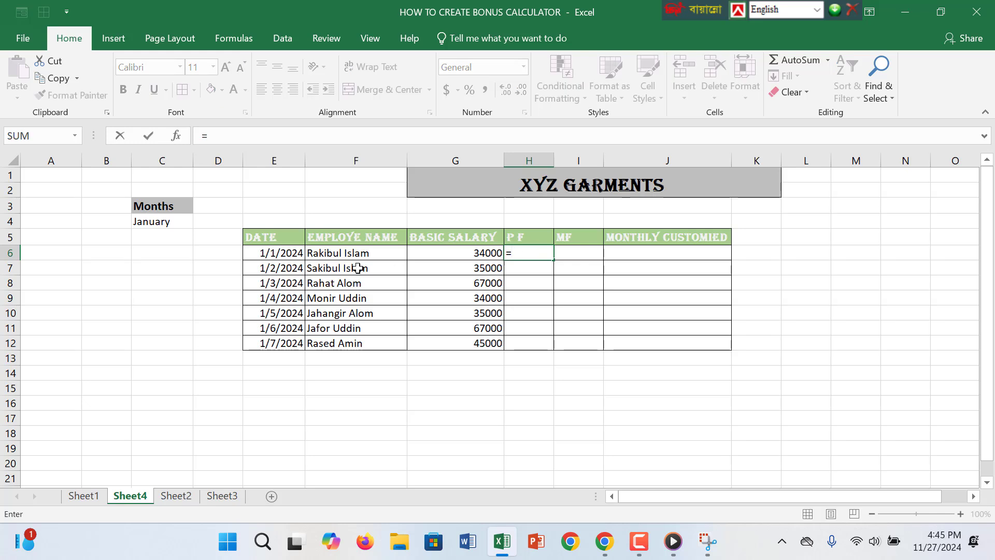
left_click(459, 250)
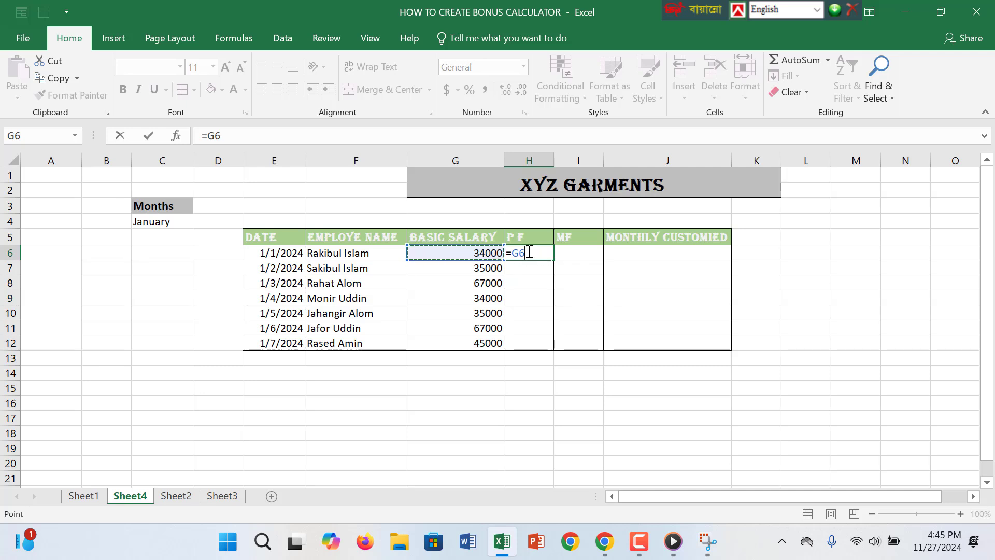
type("*10%")
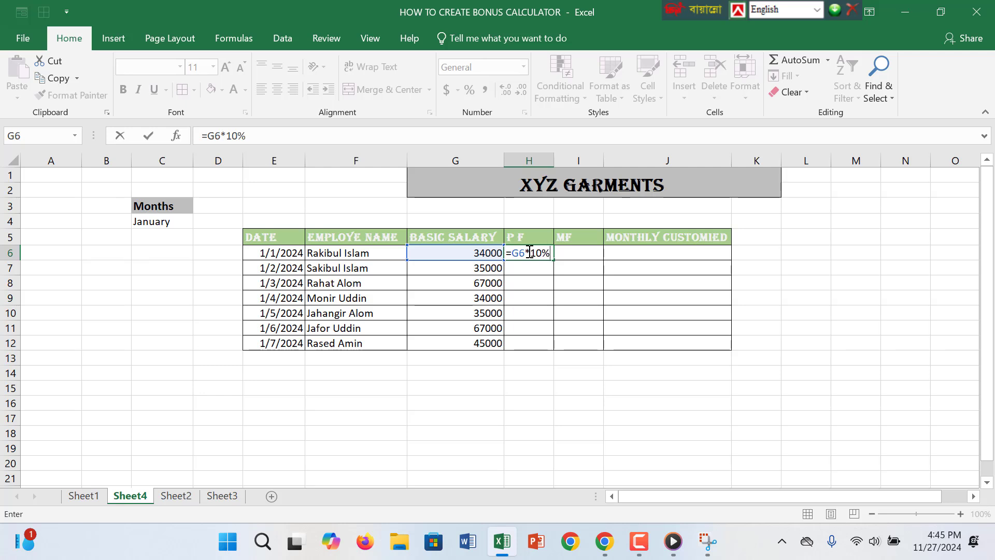
key("Return")
left_click(526, 251)
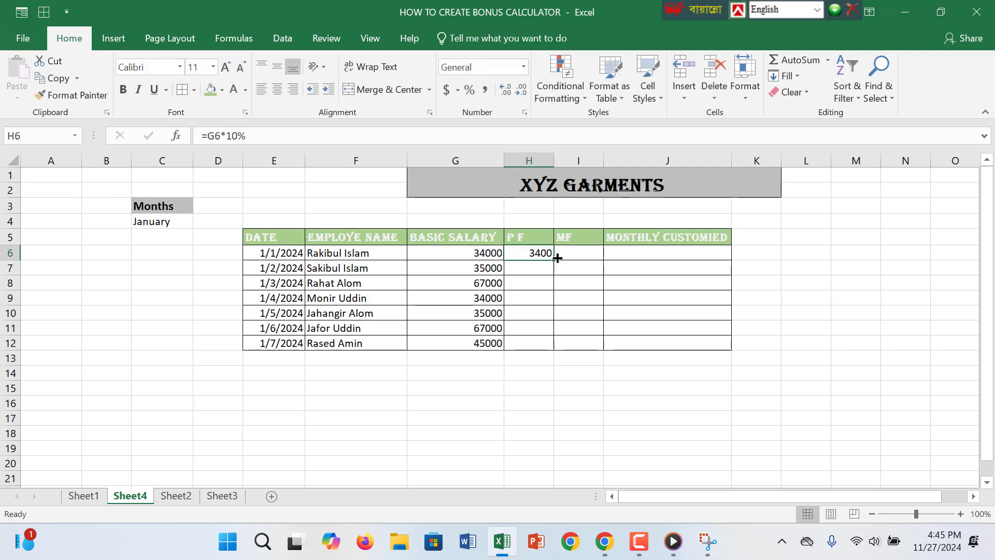
left_click_drag(554, 258, 552, 350)
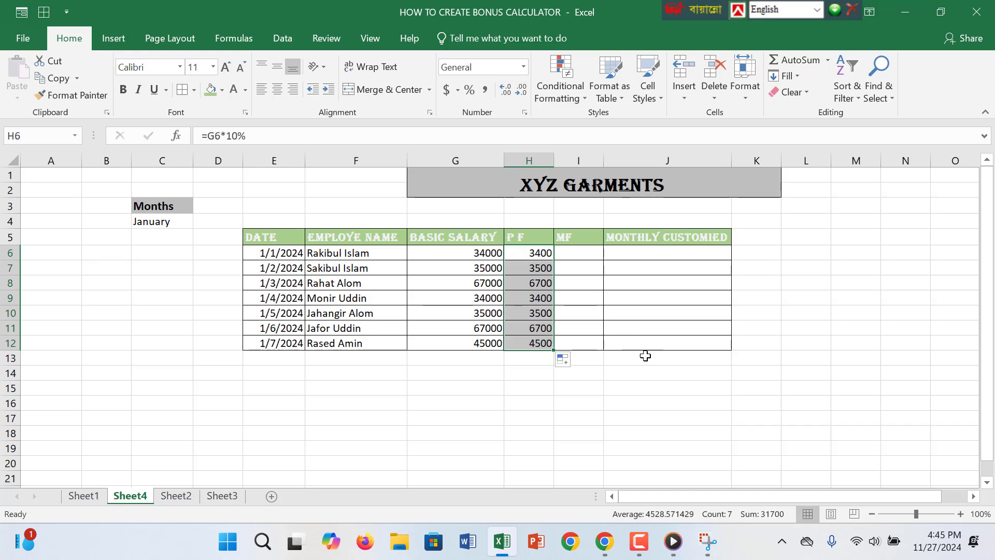
Step: Calculate the MF amount in I6 with =G6*15% and fill the formula down to I12
left_click(576, 254)
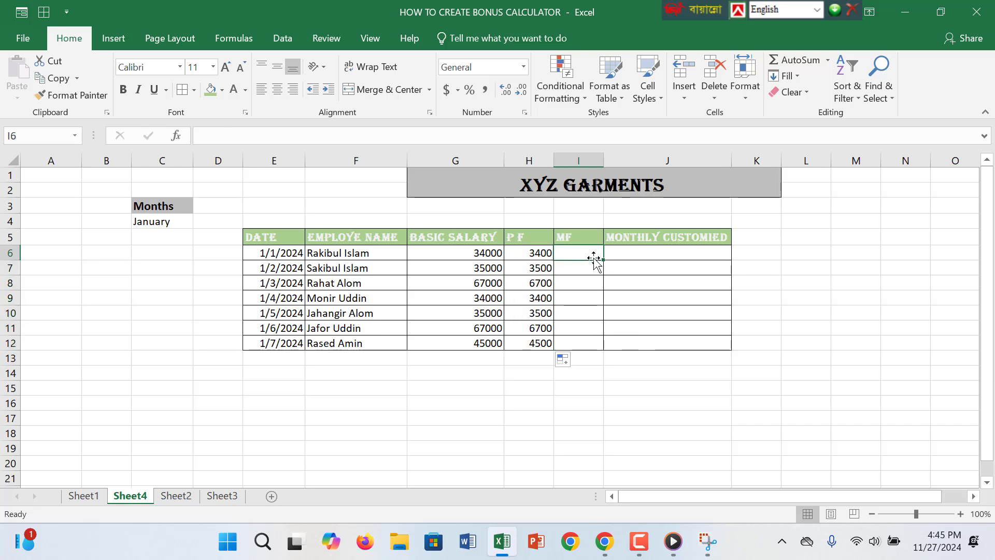
type("=")
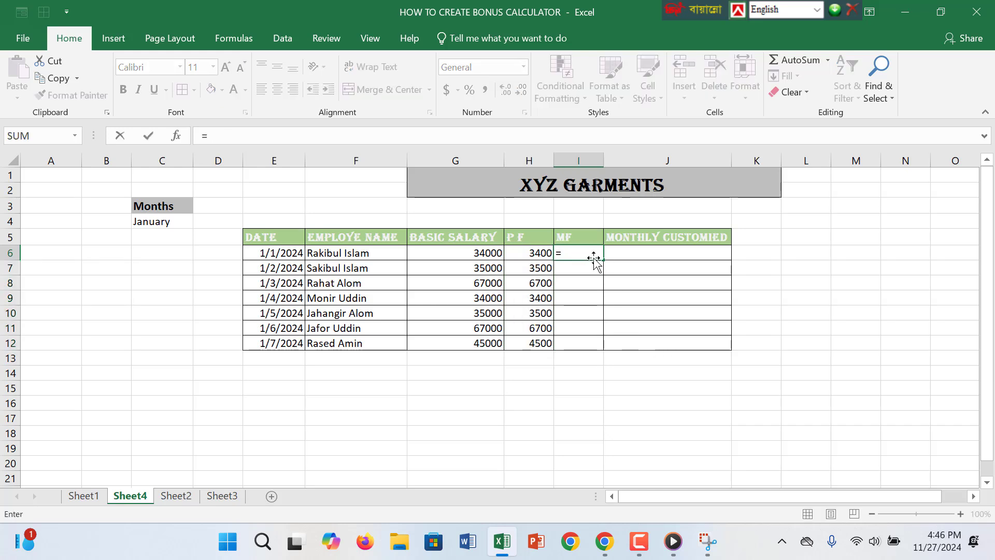
left_click(460, 253)
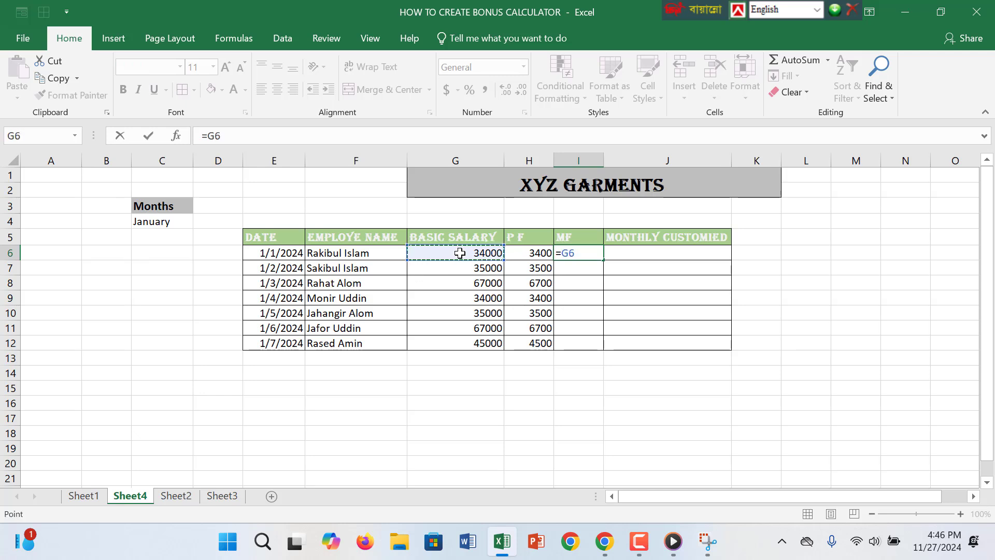
type("*")
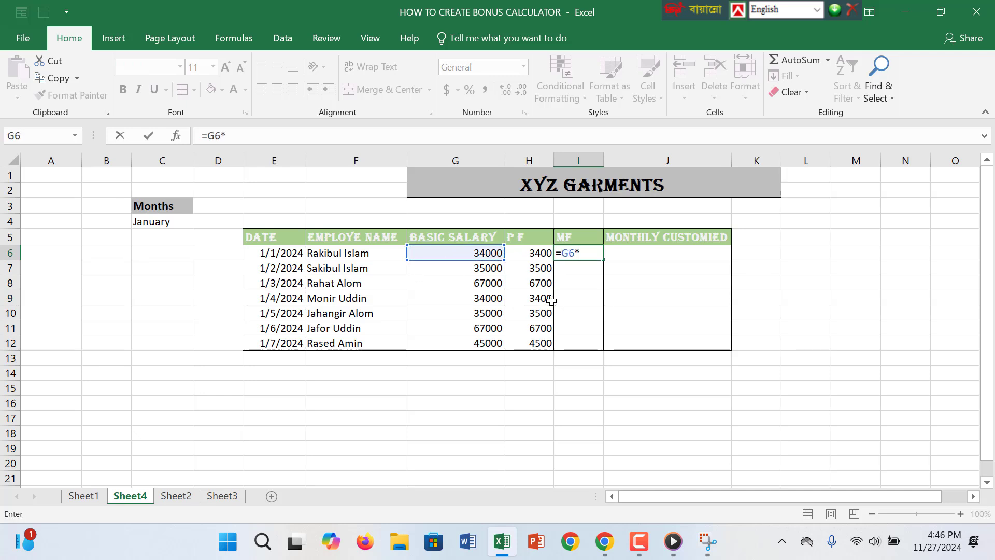
left_click(545, 252)
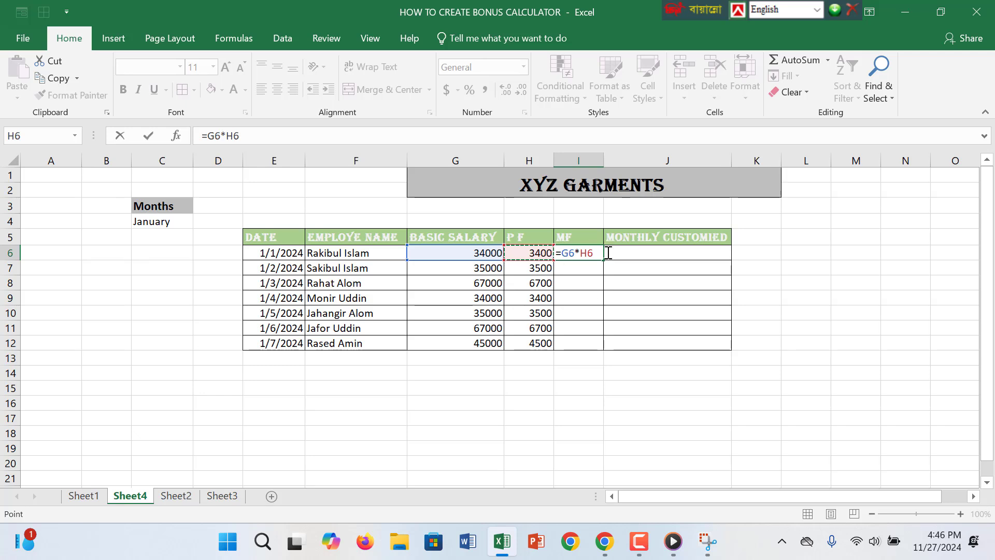
key("BackSpace")
key("BackSpace")
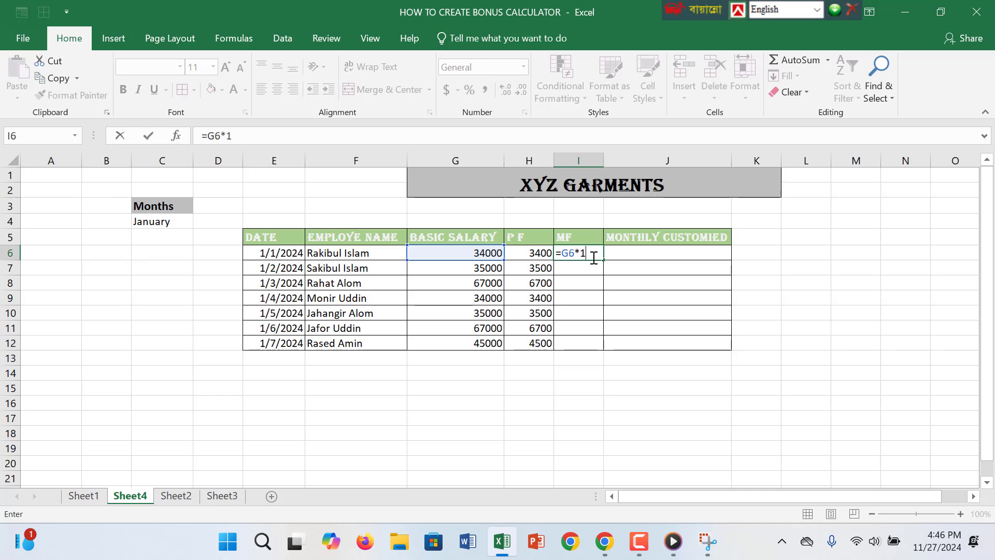
type("15%")
key("Return")
left_click(593, 257)
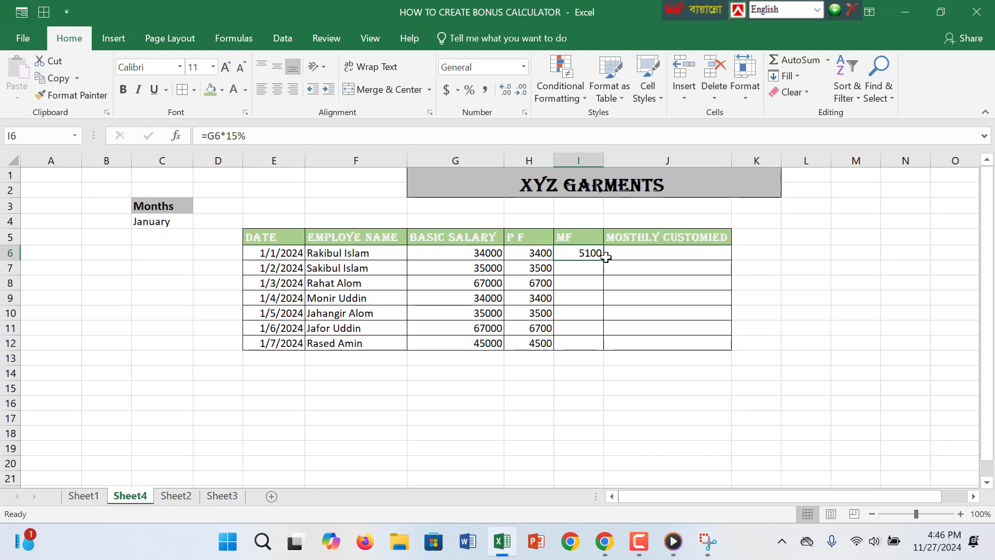
left_click_drag(605, 258, 599, 346)
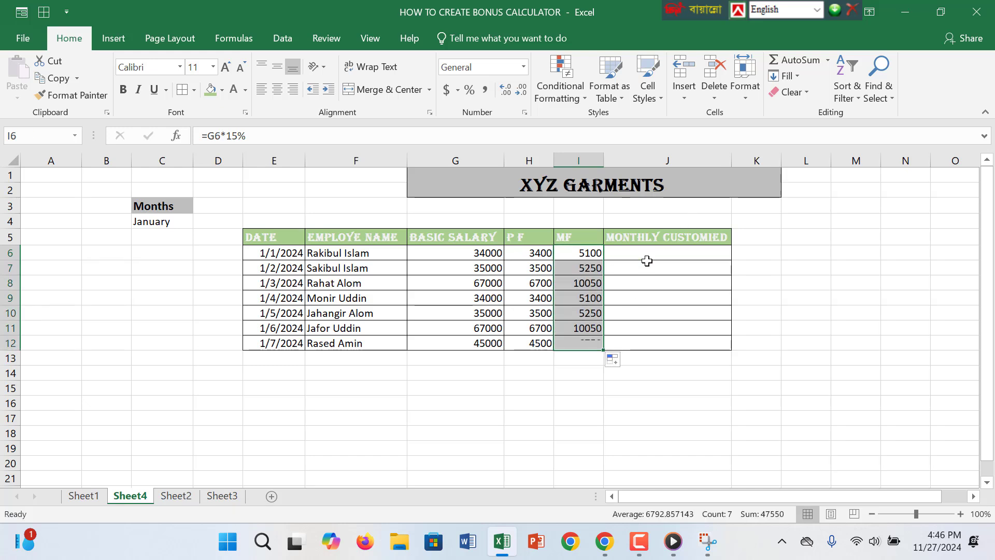
Step: Start an IF formula in J6 with G6 as the test and 3000<=1000 as the next argument
left_click(649, 253)
type("=")
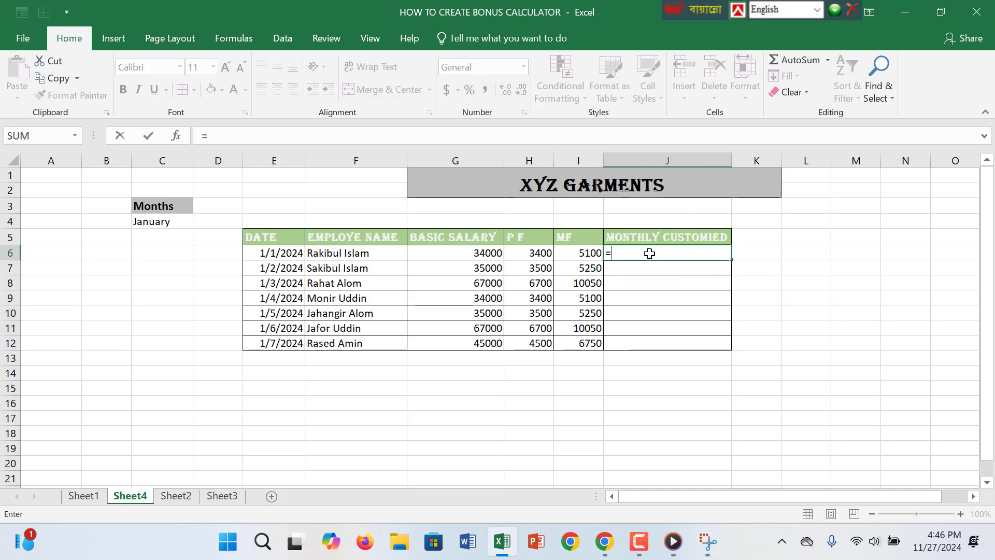
type("if(")
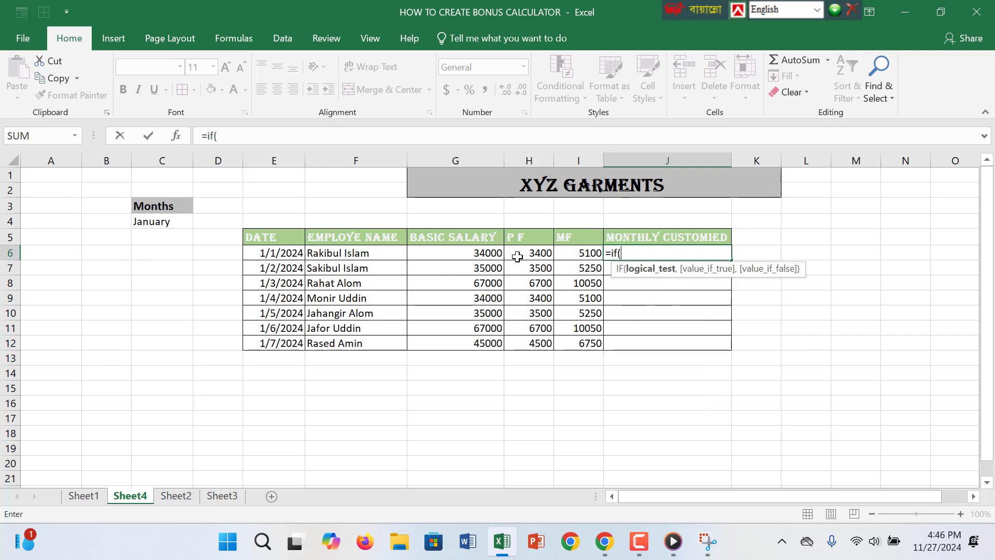
left_click(483, 251)
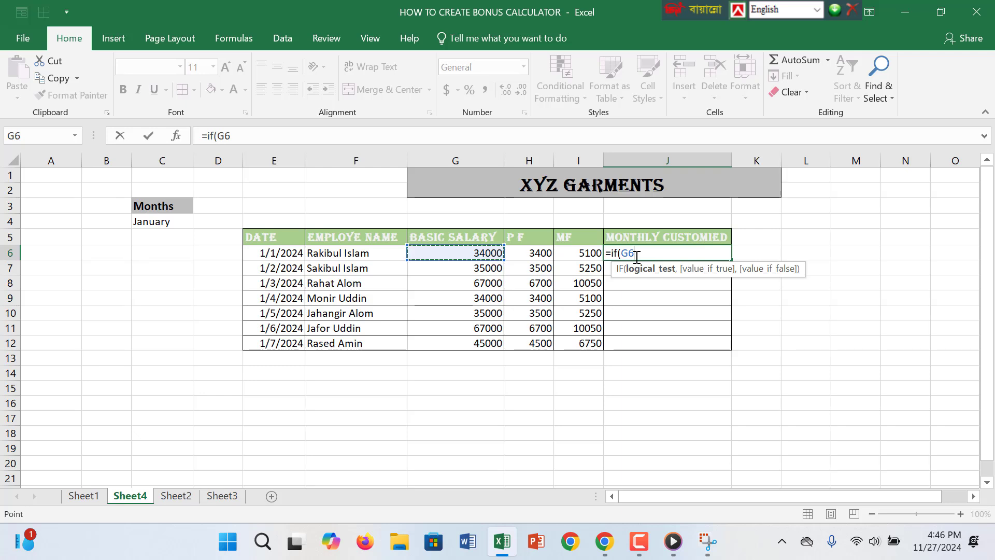
type(",a")
key("BackSpace")
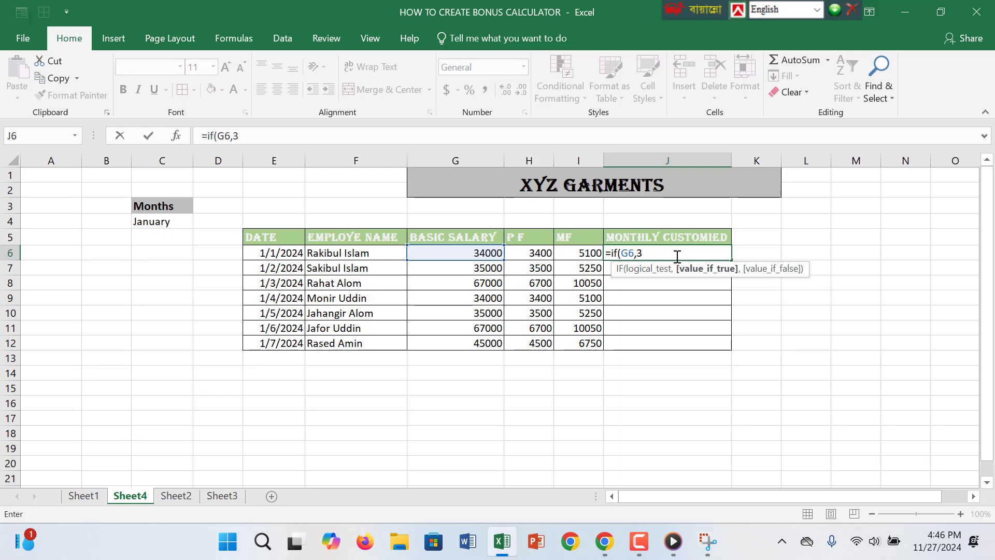
type("3000")
type("<=1000")
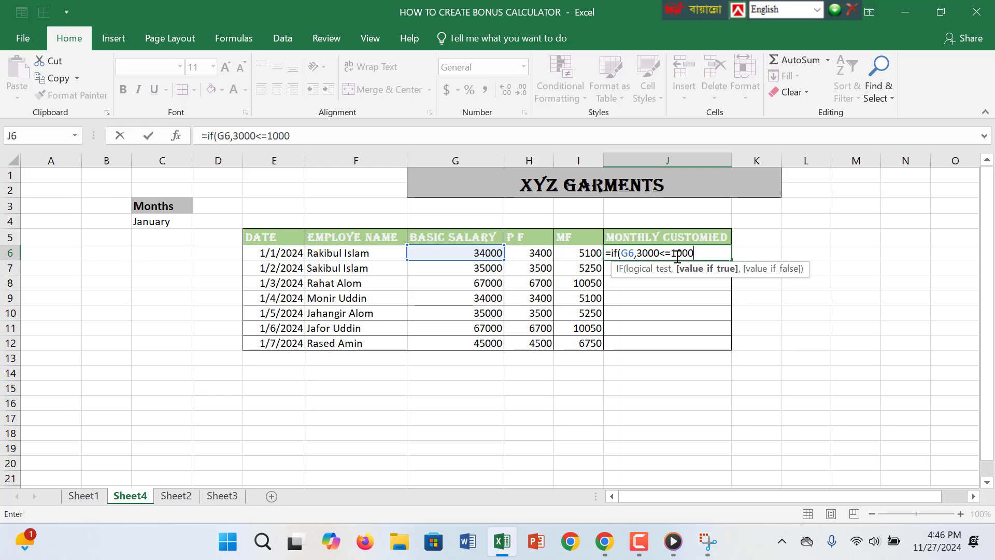
Step: Rewrite the second argument of the IF formula in J6 as 30000<="10%" and follow it with a comma
key("BackSpace")
key("BackSpace")
key("BackSpace")
key("BackSpace")
type(")")
key("BackSpace")
type(")")
key("BackSpace")
type("0")
type("<=\"10%,")
left_click(659, 254)
type(")")
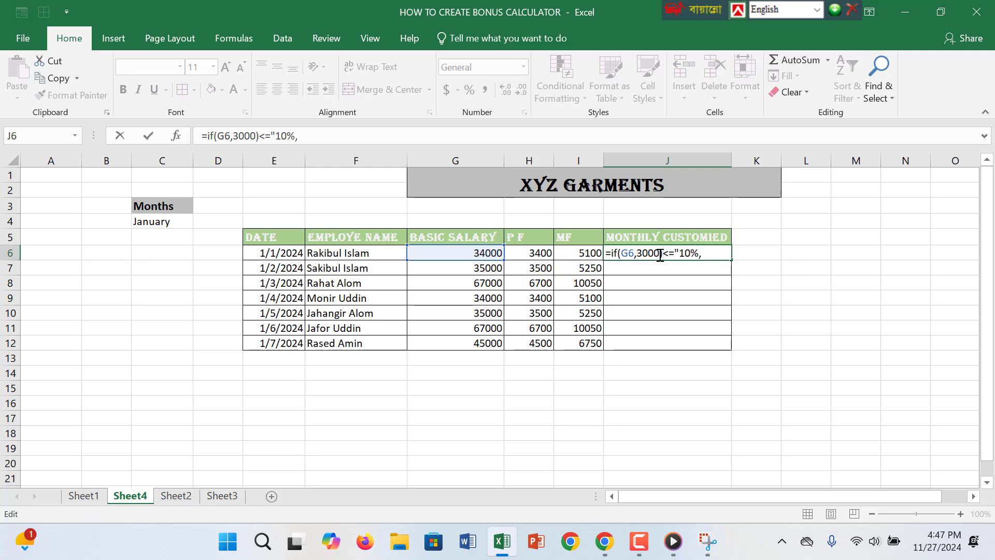
key("BackSpace")
type("0")
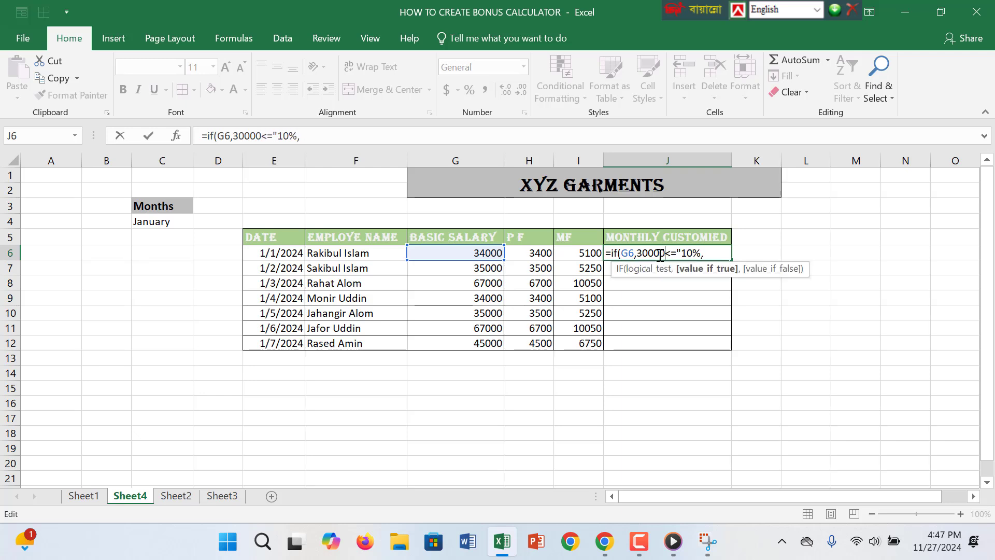
left_click(709, 254)
type(",")
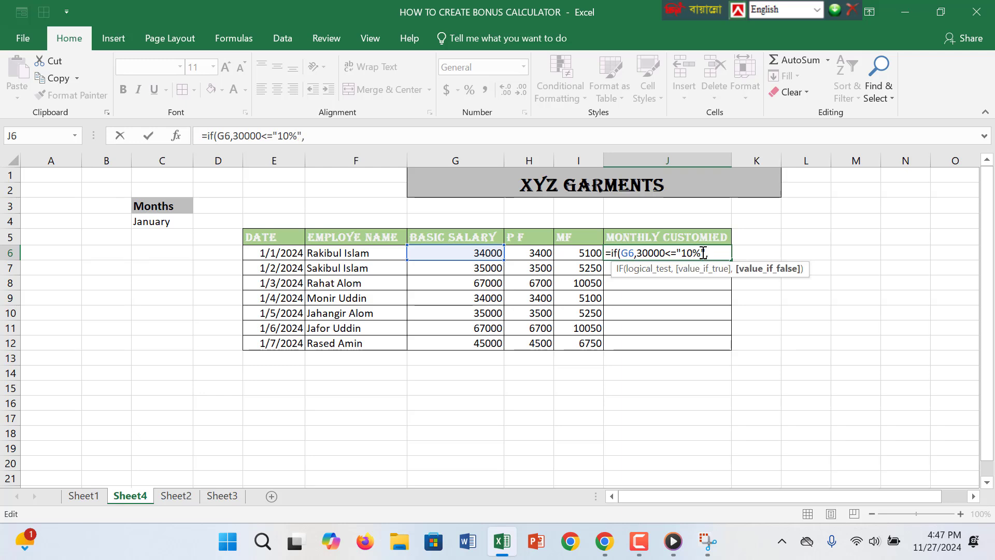
Step: Complete the J6 formula with a nested IF(G6,3000>"15%") and enter it
type("if(")
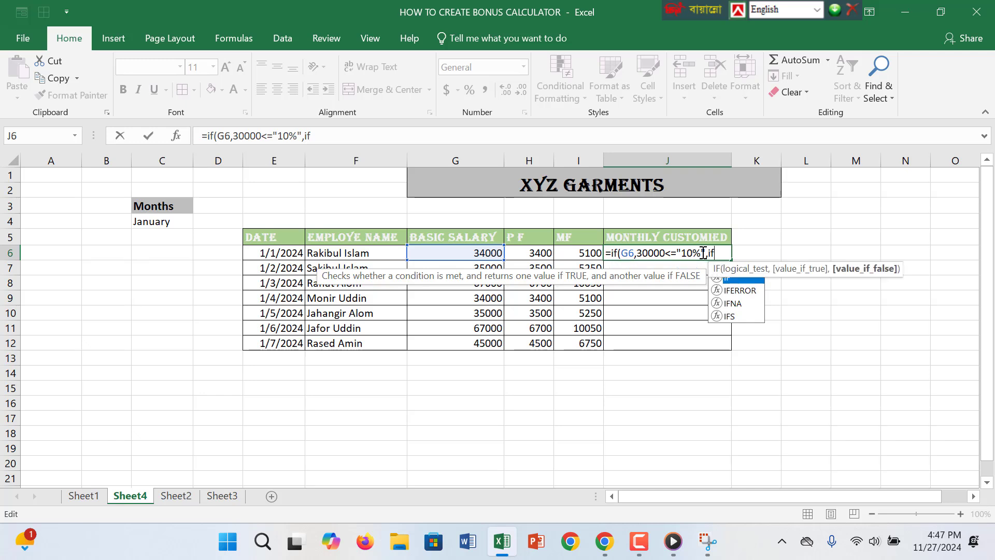
left_click(489, 253)
type(",")
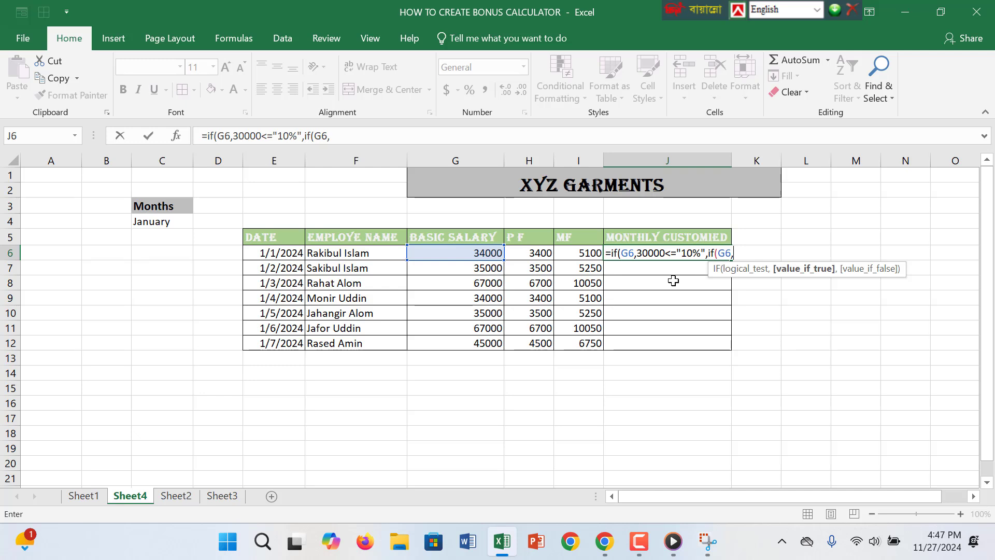
type("3000>\"")
type("15%")
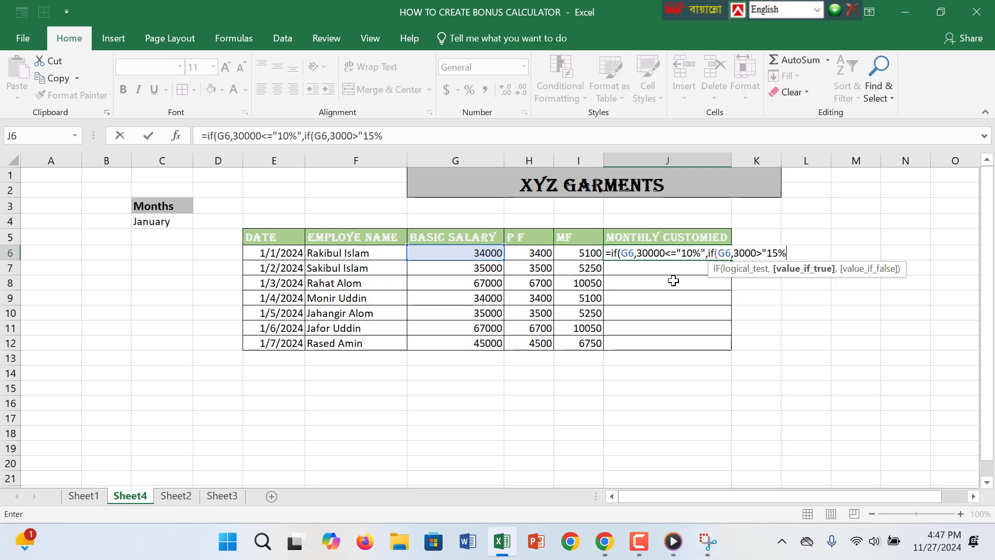
type("\")")
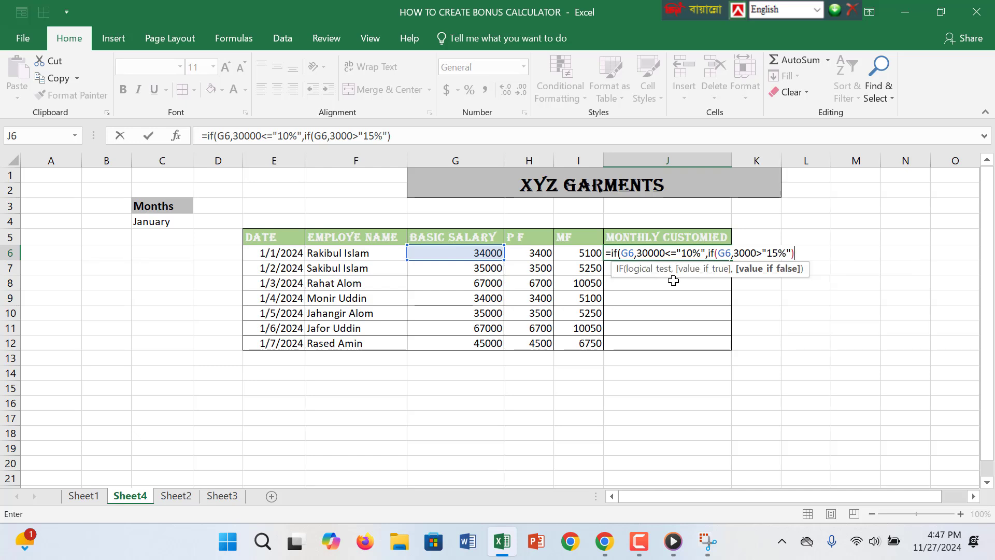
type(")")
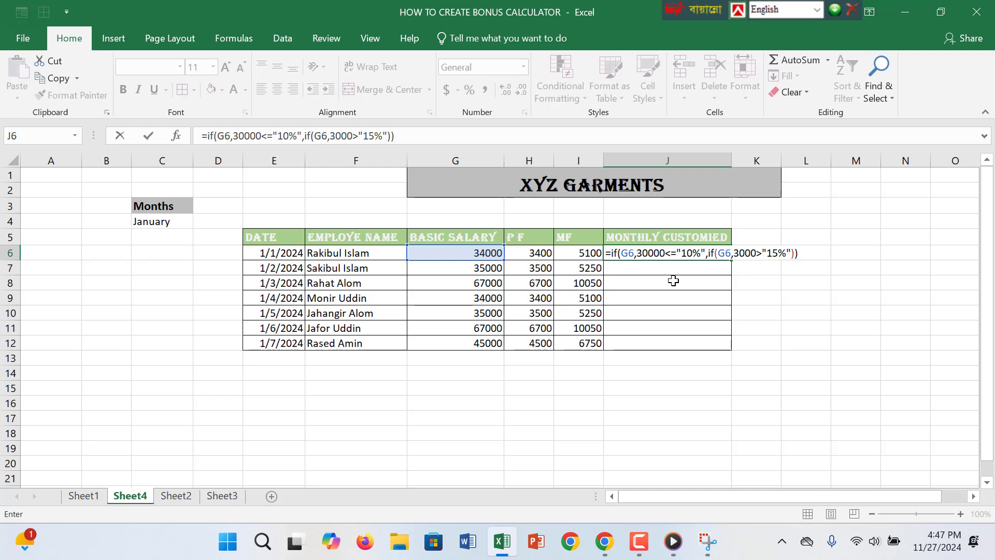
key("Return")
Step: Fill the Monthly Customied formula from J6 down to J12
left_click(673, 253)
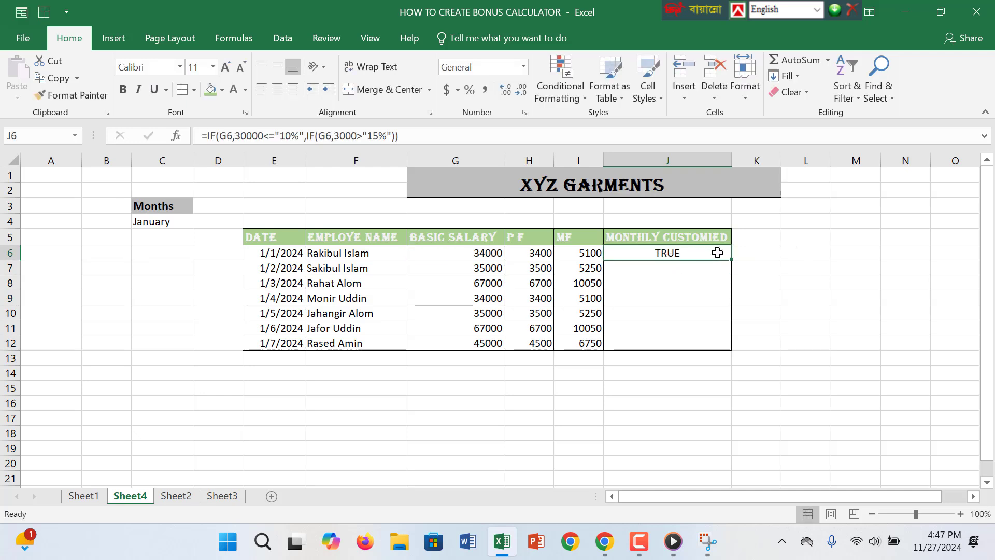
left_click_drag(731, 259, 703, 344)
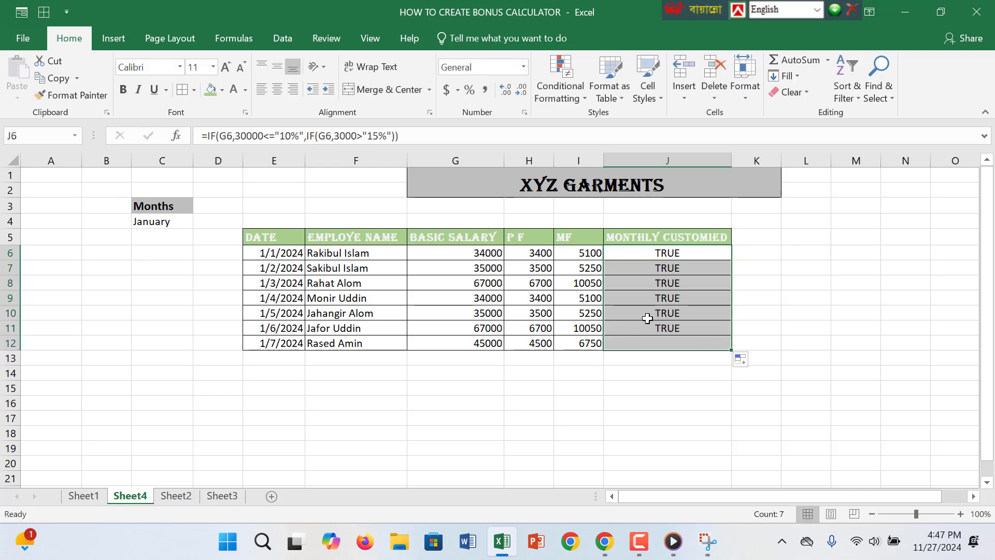
left_click(702, 328)
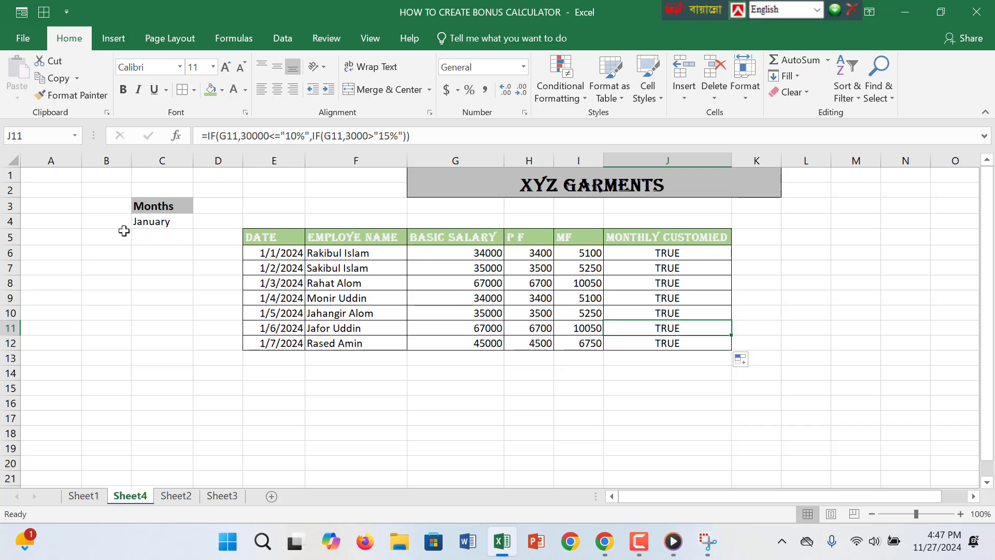
Step: Try to add the month cell C4 as an extra argument in both IF functions of the J6 formula
left_click(176, 223)
double_click(686, 253)
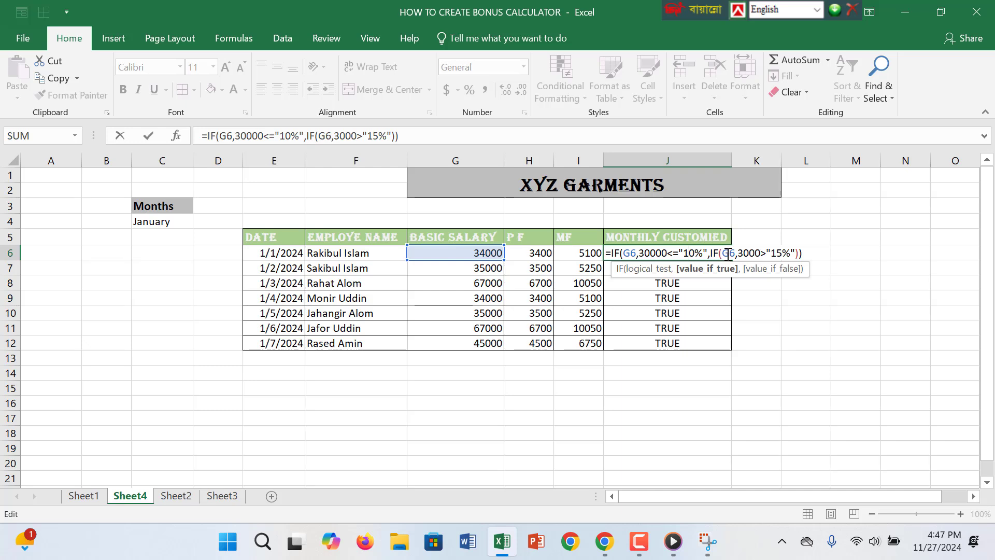
left_click(738, 254)
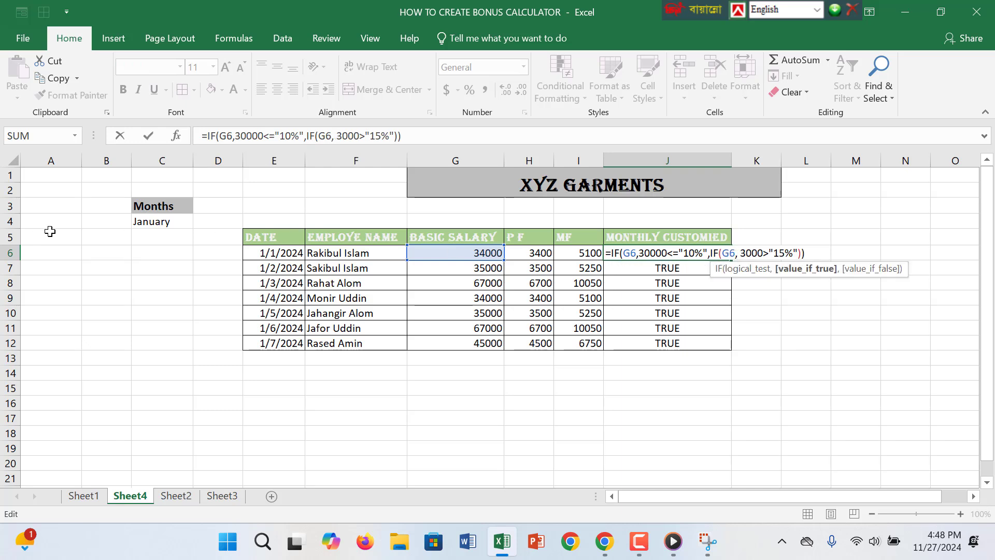
left_click(145, 221)
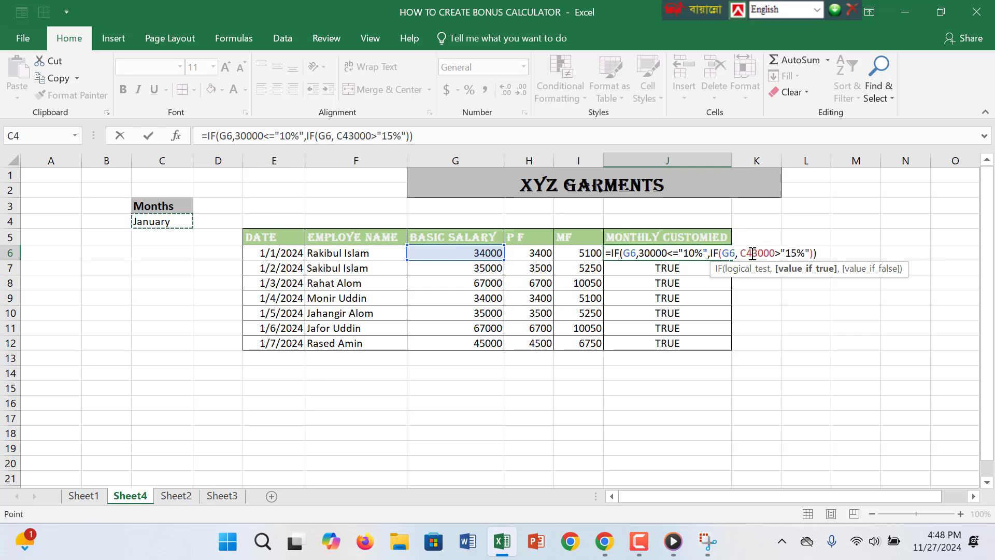
type(",")
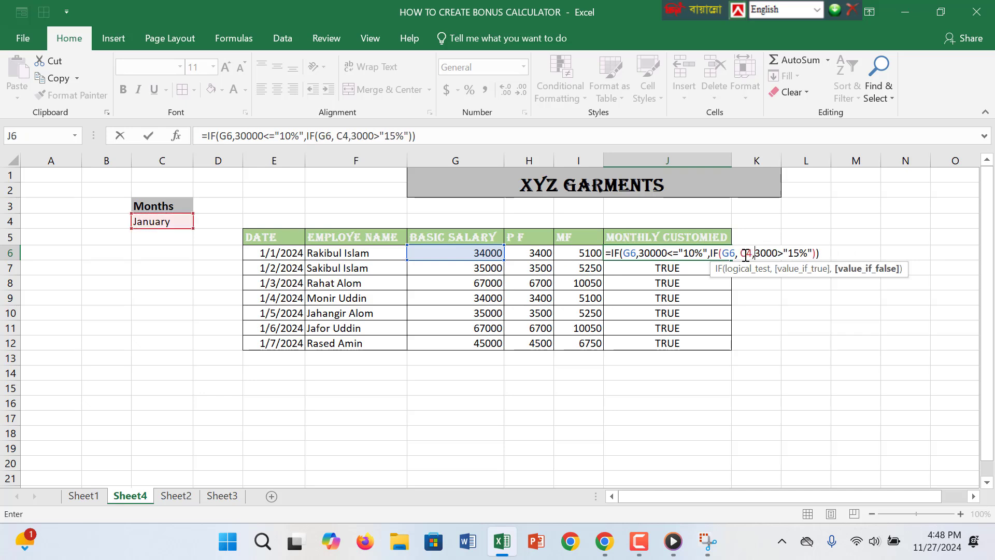
left_click(642, 252)
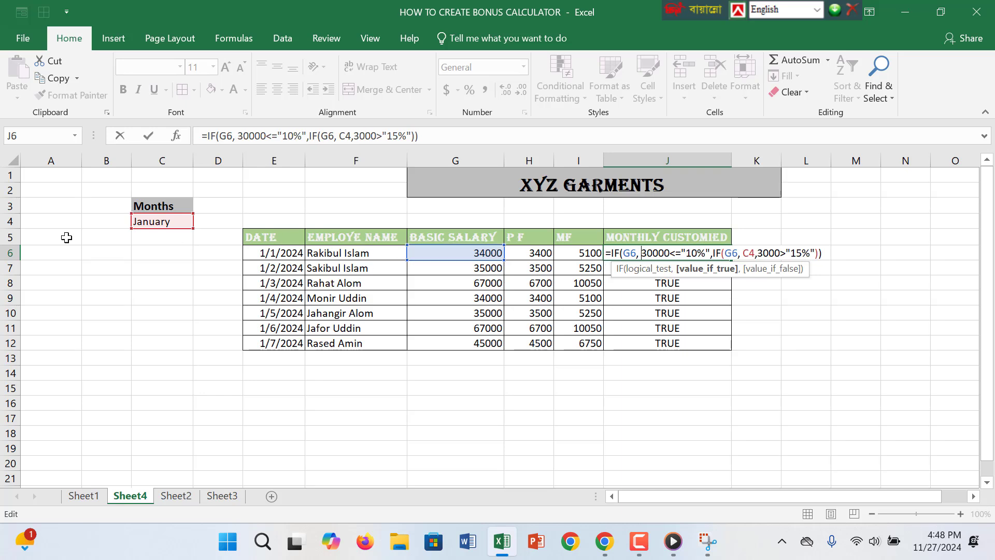
left_click(180, 223)
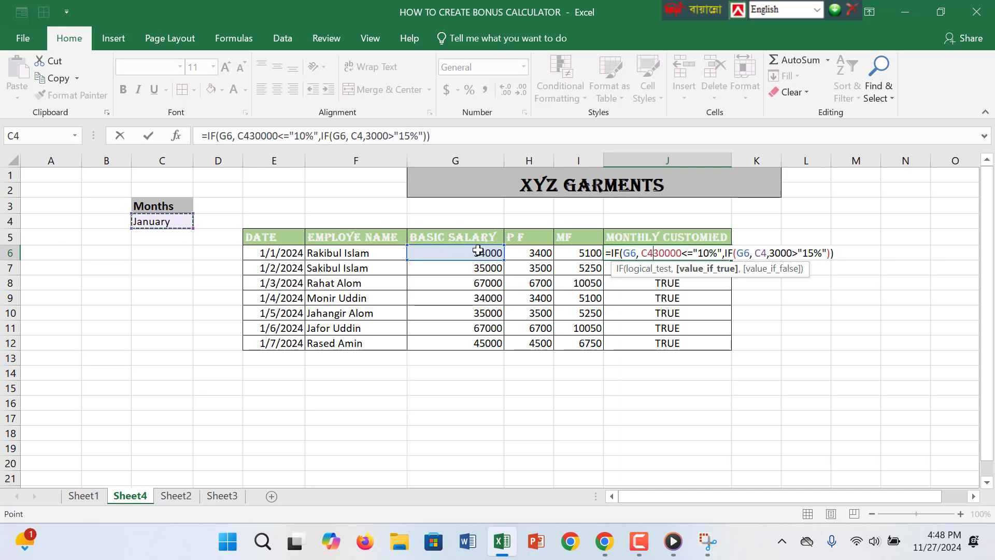
type(",")
key("Return")
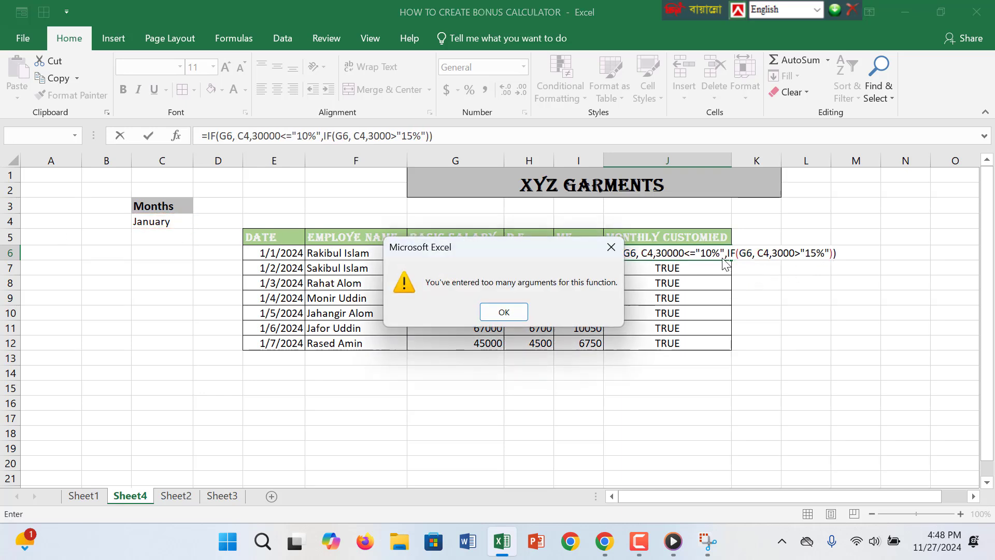
left_click(504, 312)
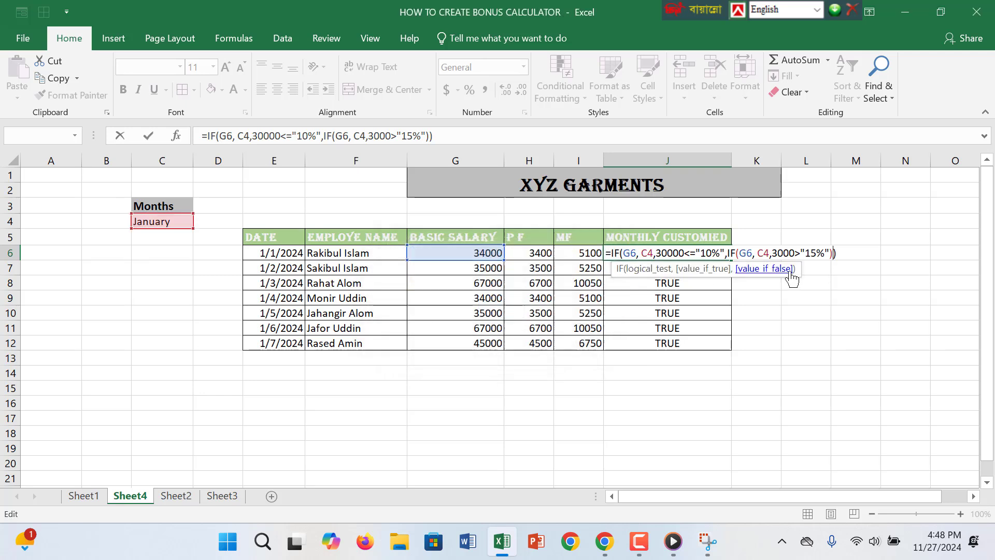
Step: Remove both C4 references from the J6 formula and enter =IF(G6, 30000<="10%",IF(G6,3000> "15%"))
left_click(655, 254)
key("BackSpace")
key("BackSpace")
key("BackSpace")
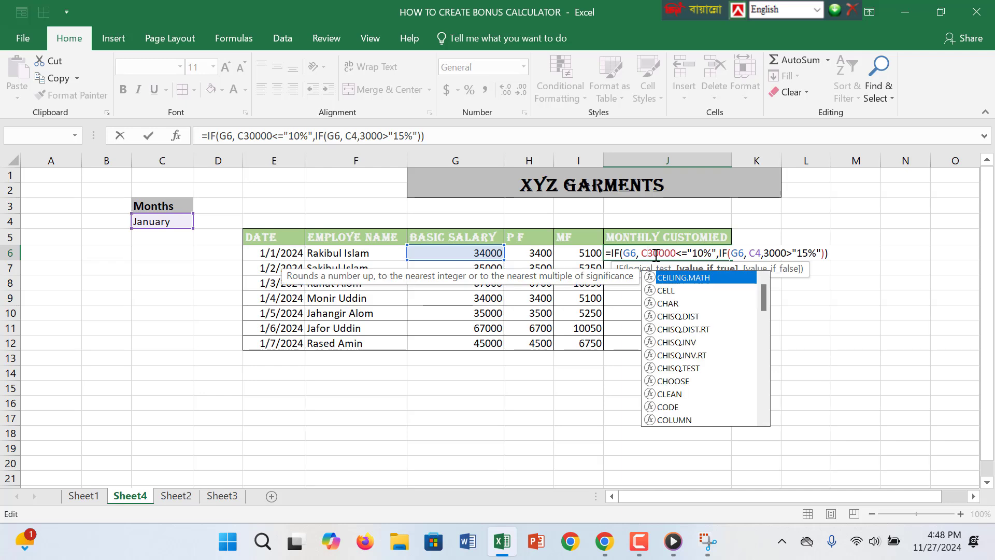
left_click(754, 254)
key("BackSpace")
key("BackSpace")
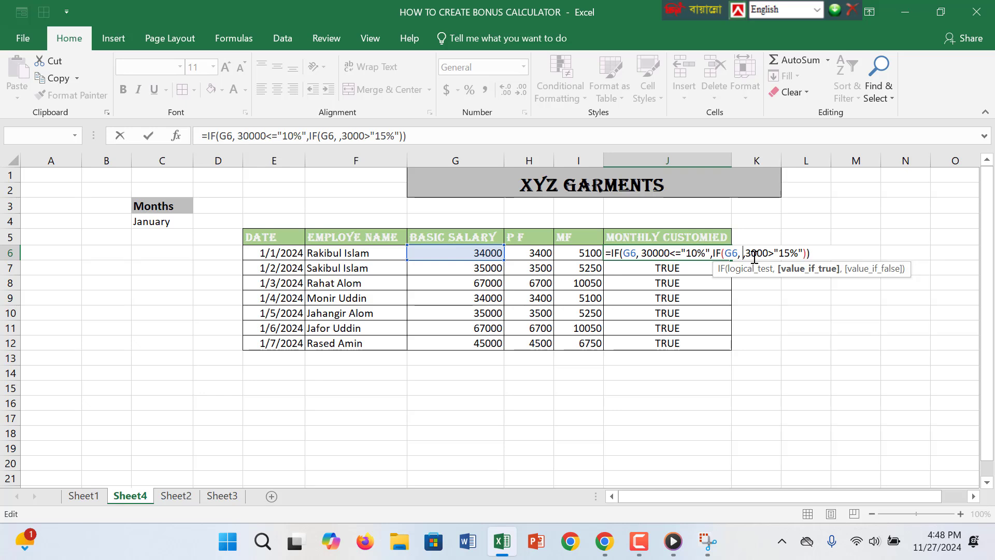
left_click(748, 252)
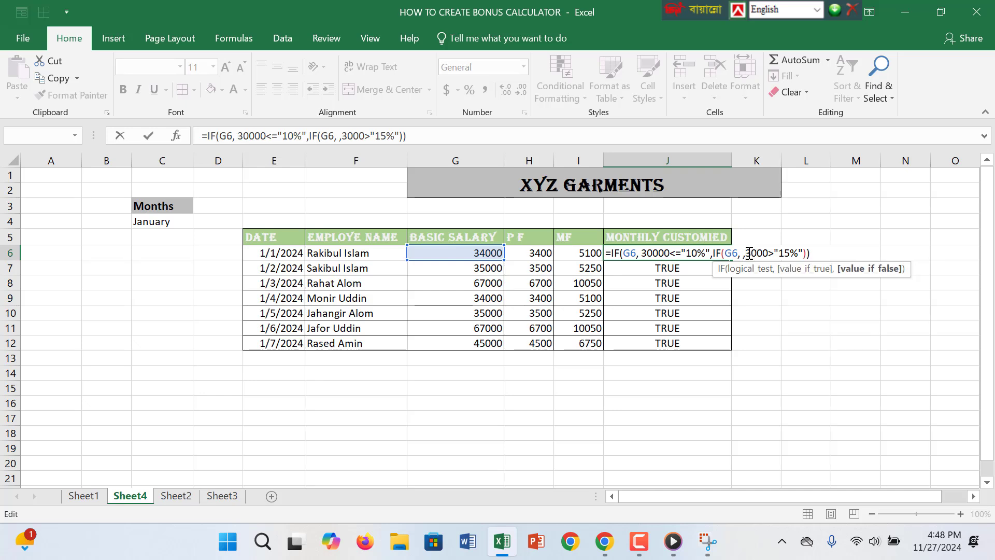
key("BackSpace")
key("BackSpace")
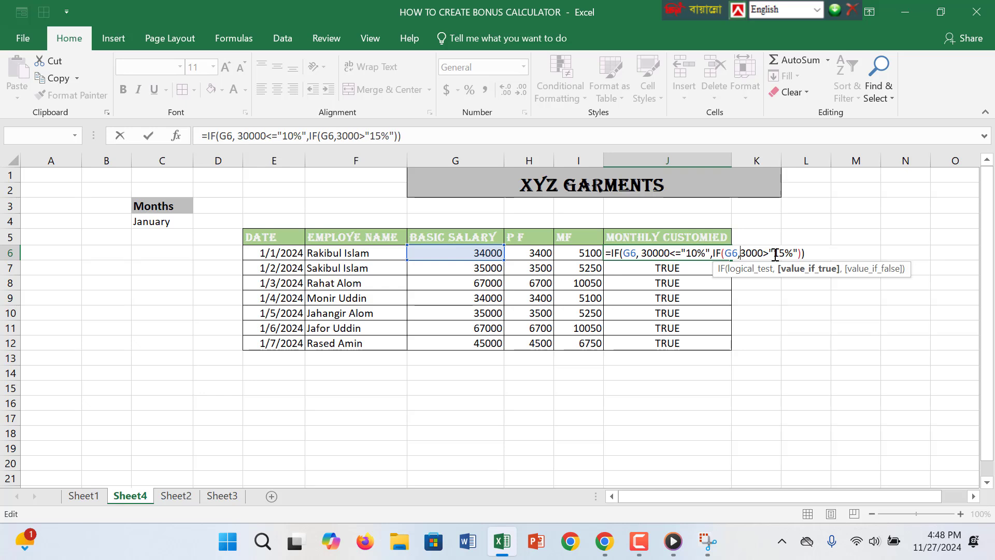
left_click(770, 254)
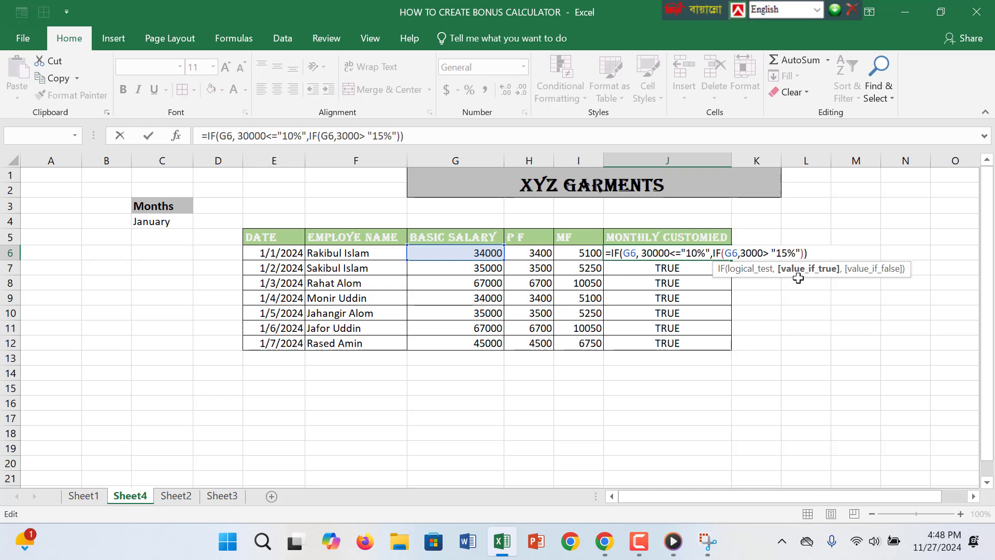
left_click(819, 253)
key("Return")
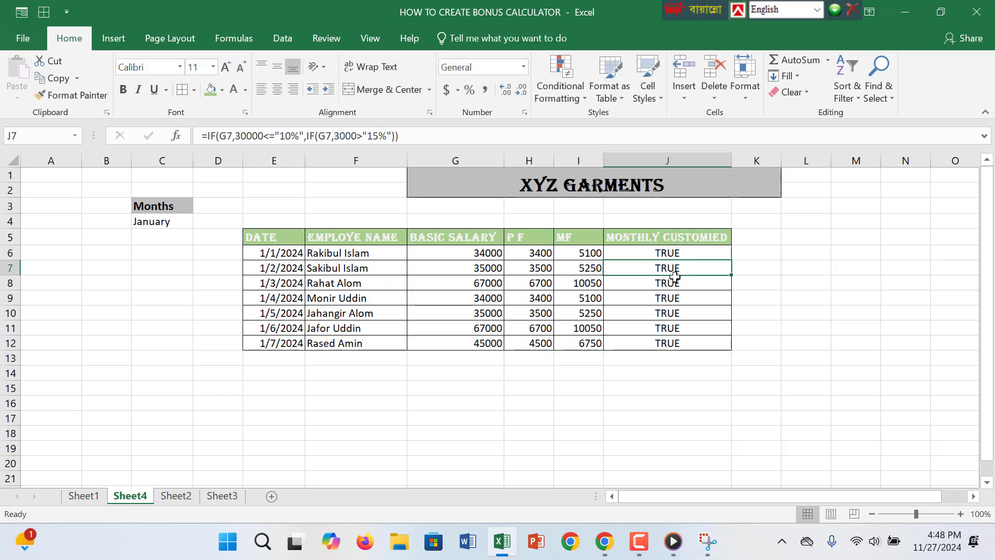
left_click(685, 254)
left_click(667, 313)
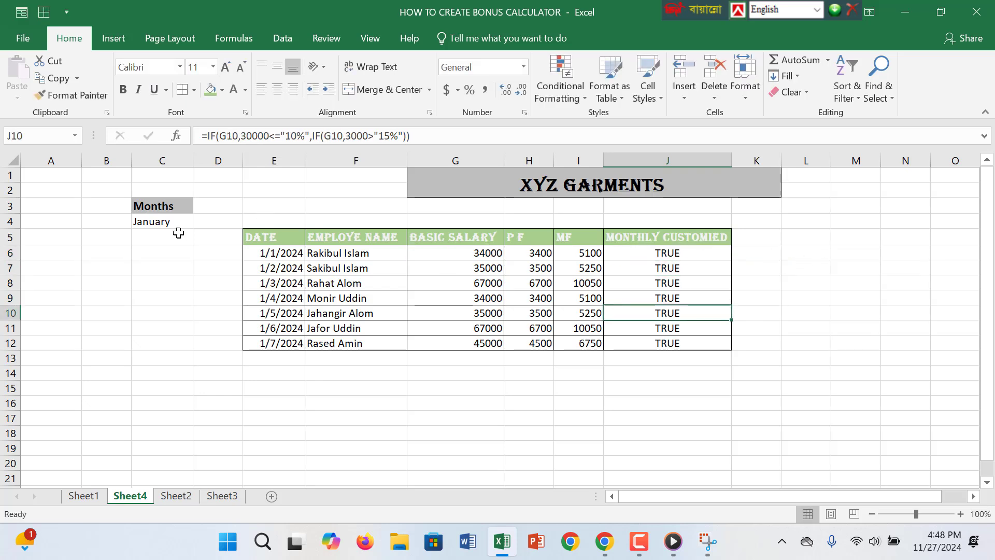
left_click(430, 285)
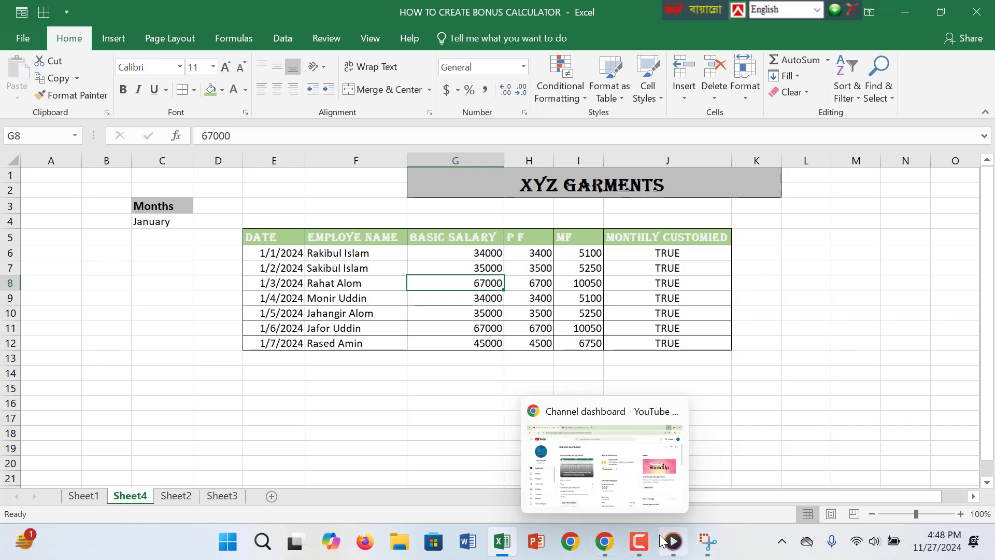
left_click(639, 541)
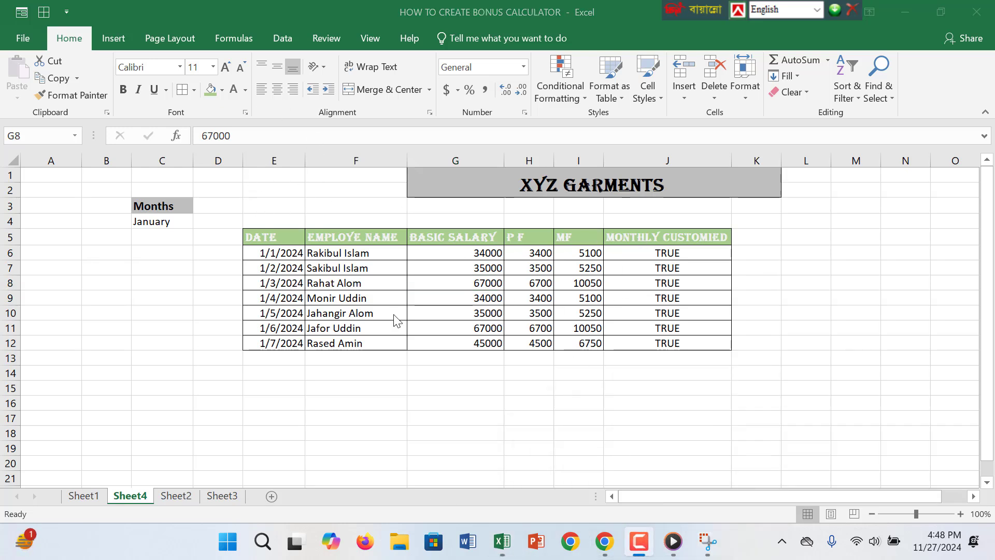
left_click(720, 253)
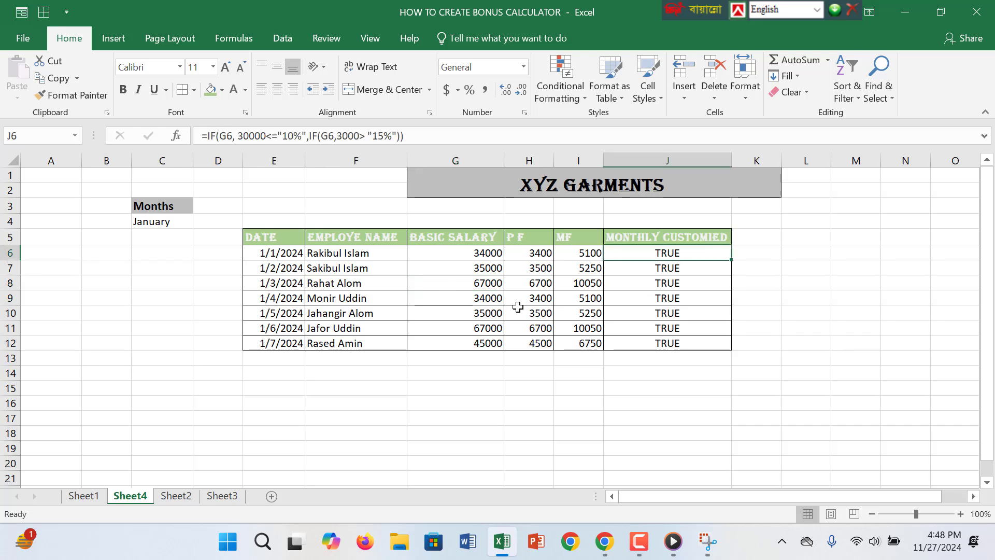
left_click(423, 283)
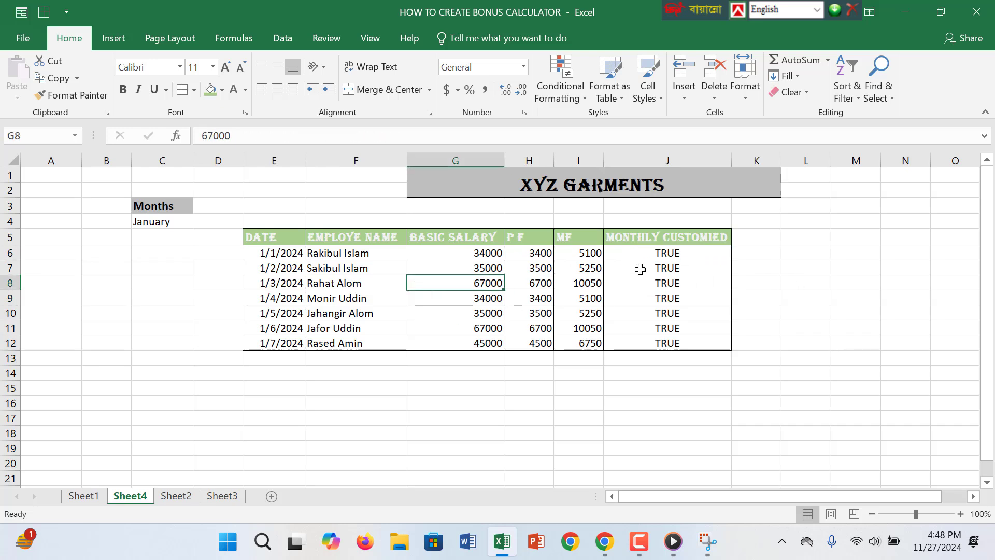
Step: Test the month list in C4 by choosing March, May and June in turn
left_click(177, 223)
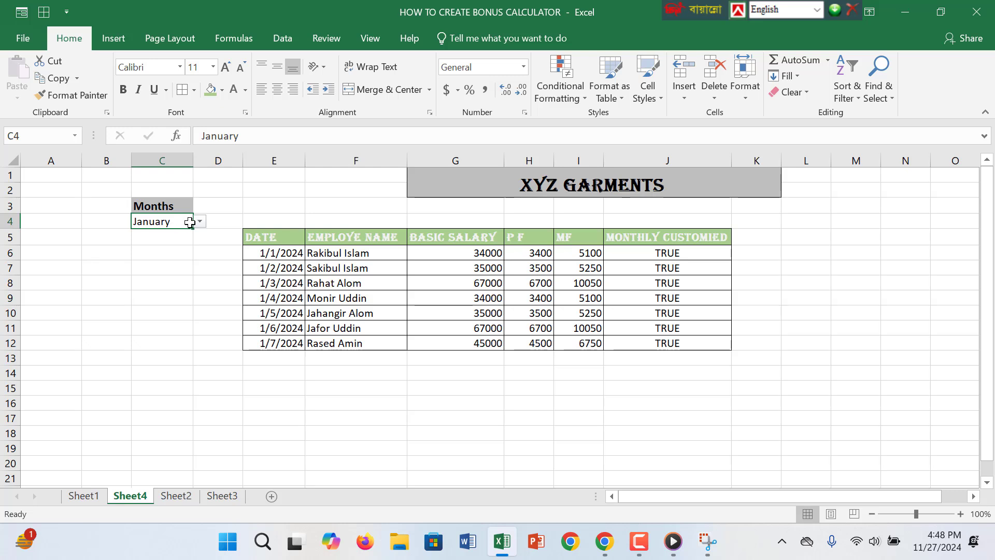
left_click(199, 222)
left_click(169, 255)
left_click(200, 221)
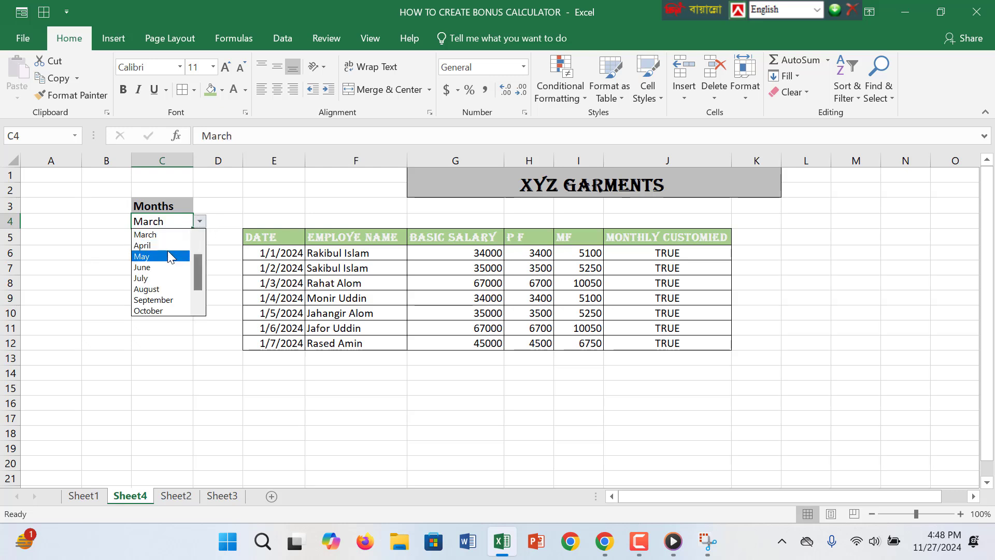
left_click(168, 256)
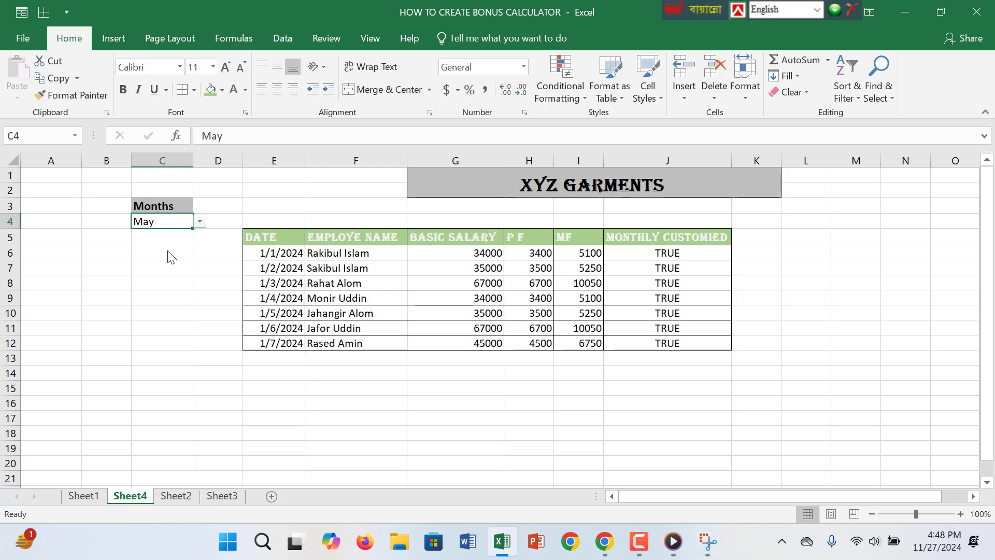
left_click(199, 223)
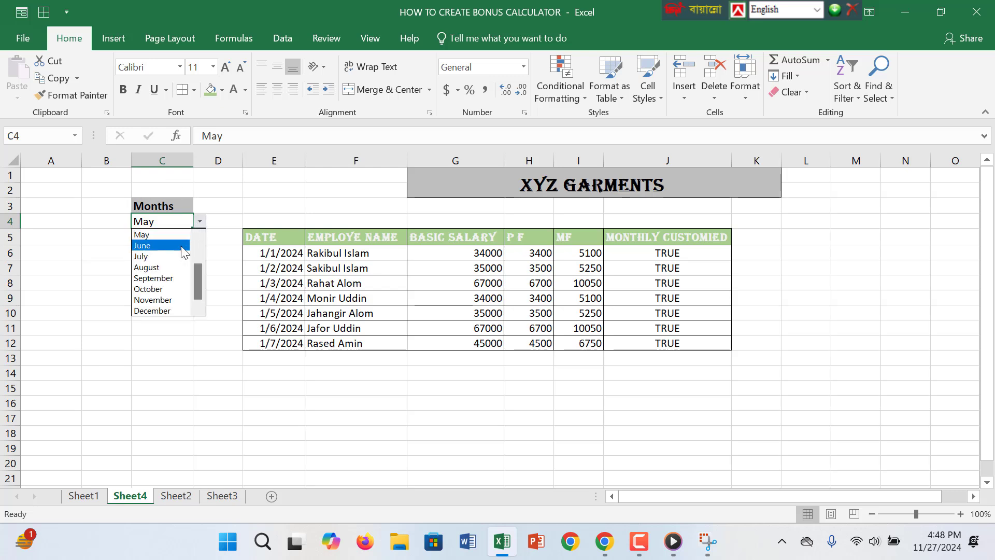
left_click(181, 246)
left_click(582, 303)
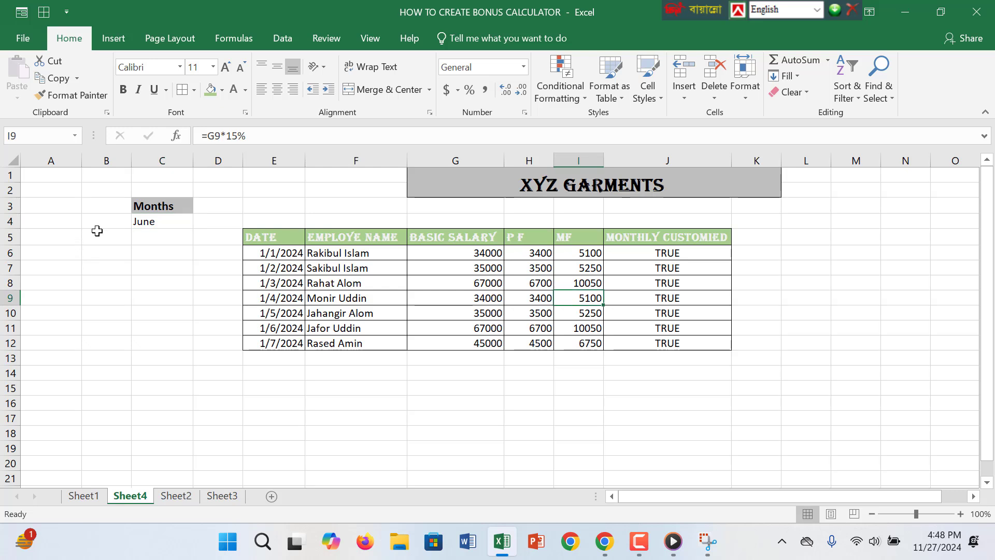
Step: Set the month in C4 to August from its list
left_click(143, 221)
left_click(200, 222)
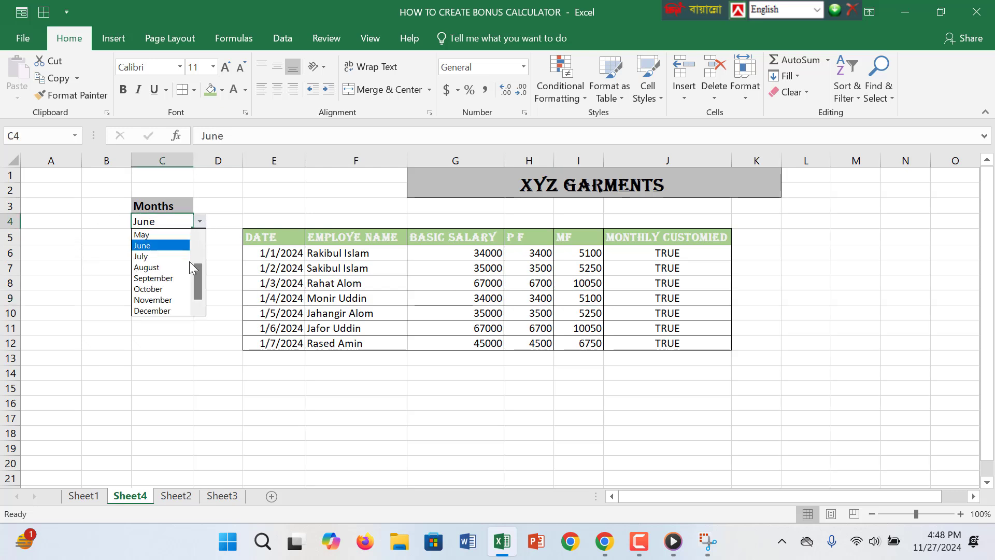
left_click(156, 267)
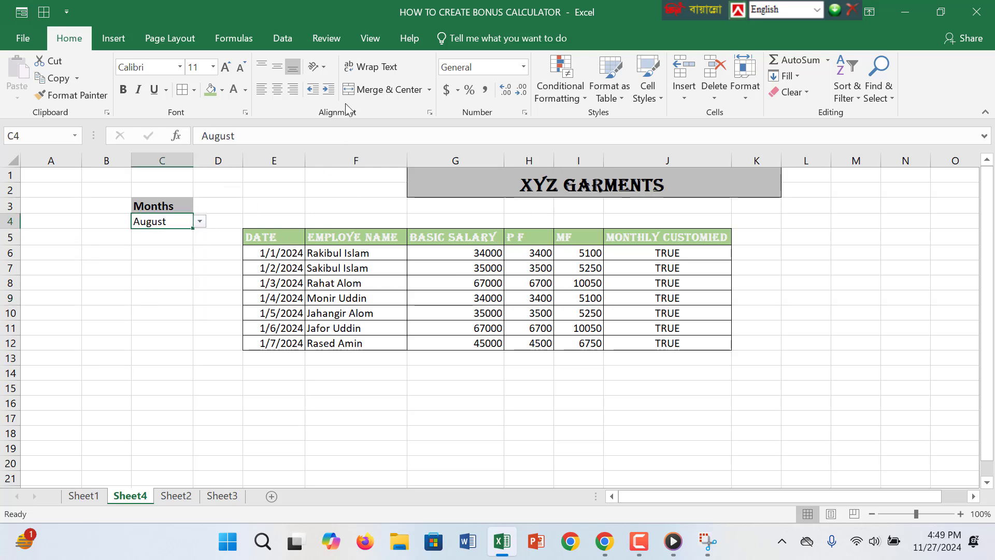
left_click(519, 230)
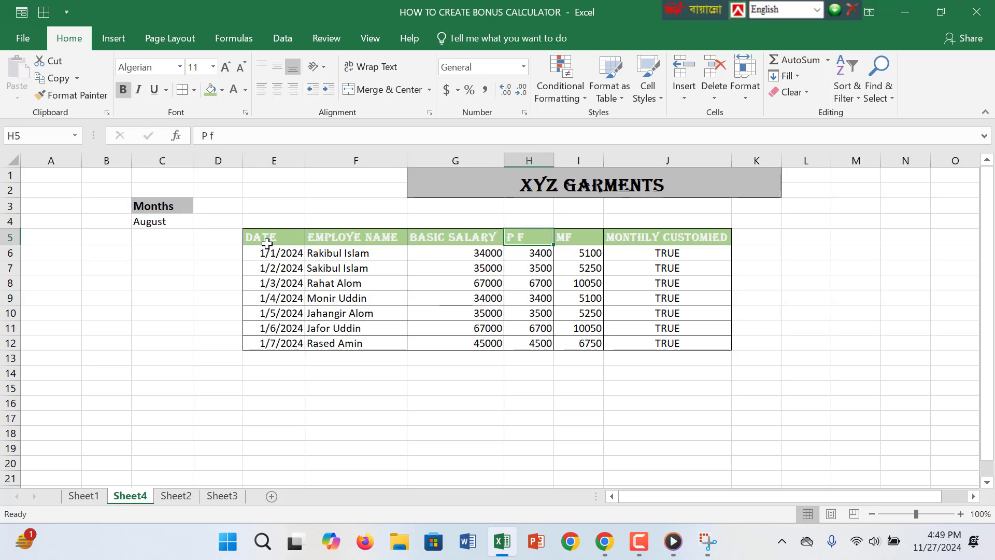
left_click(151, 219)
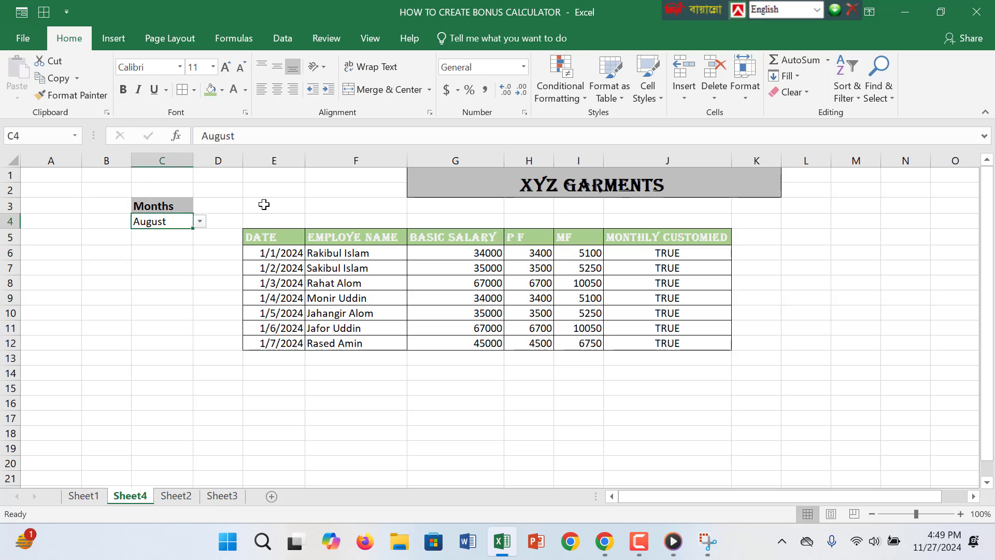
left_click(437, 138)
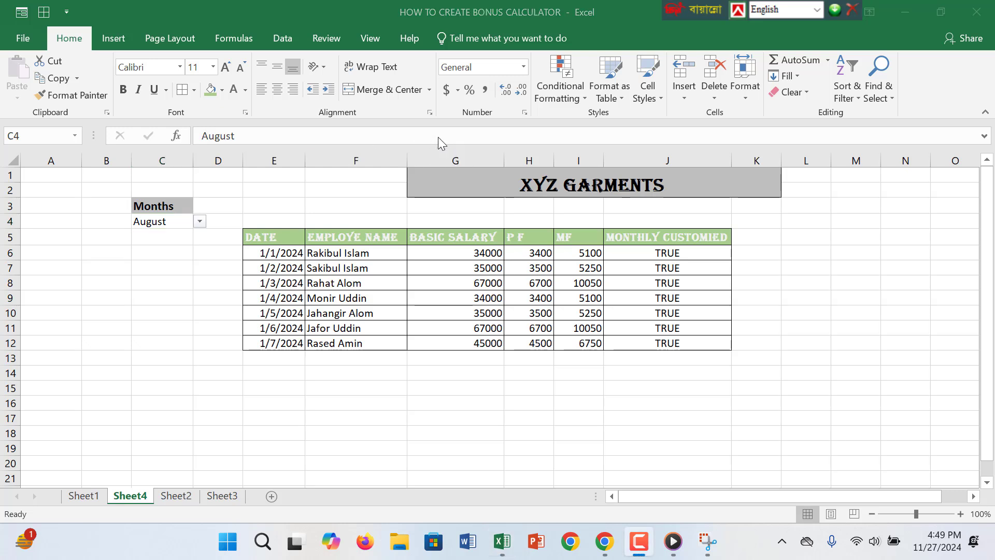